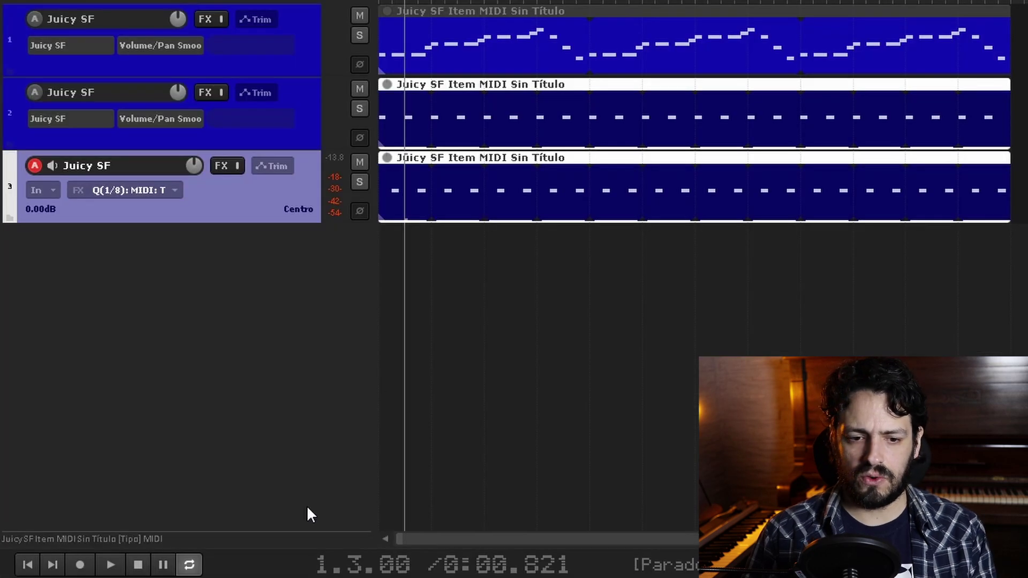
Step: Trim the start of the third track's MIDI item so it begins at measure 5
key("space")
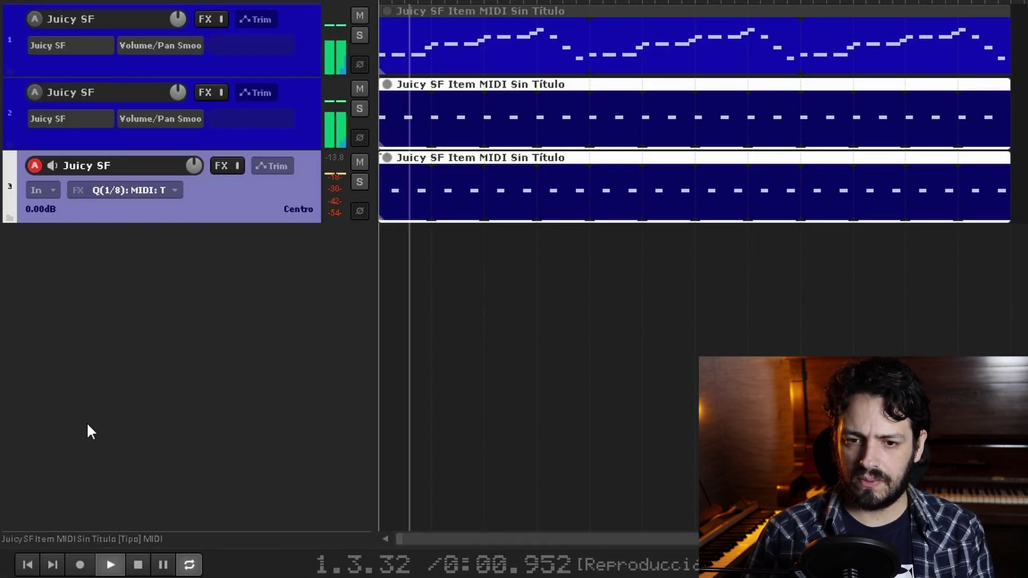
key("space")
left_click(399, 199)
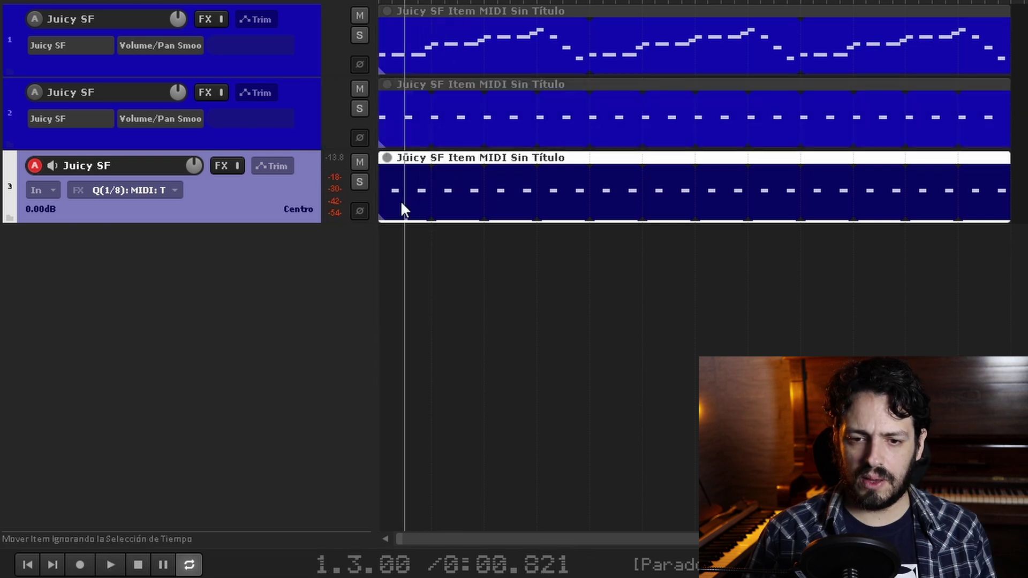
left_click_drag(399, 199, 646, 213)
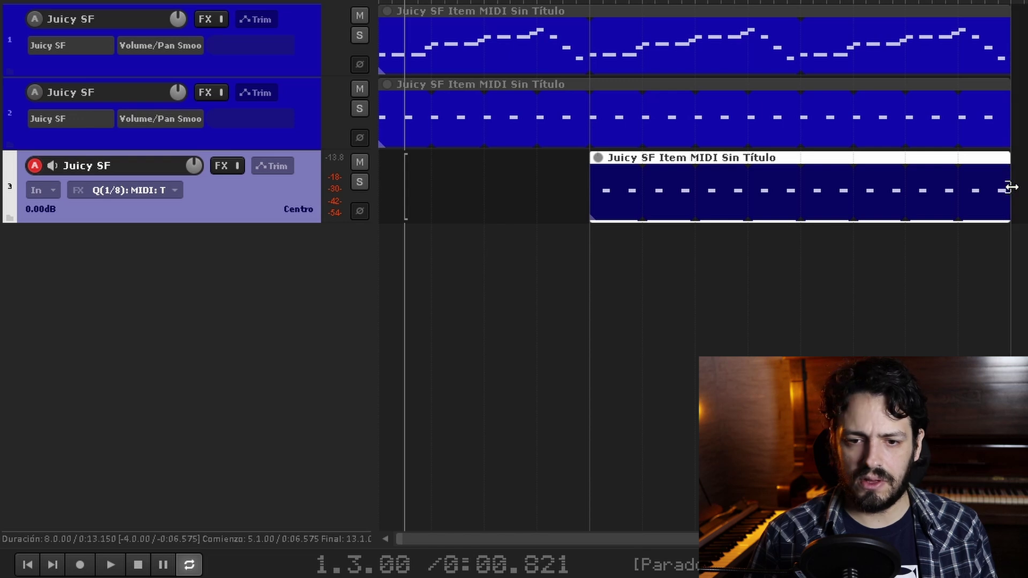
Step: Play the arrangement from the beginning through the third track's entry
left_click(27, 565)
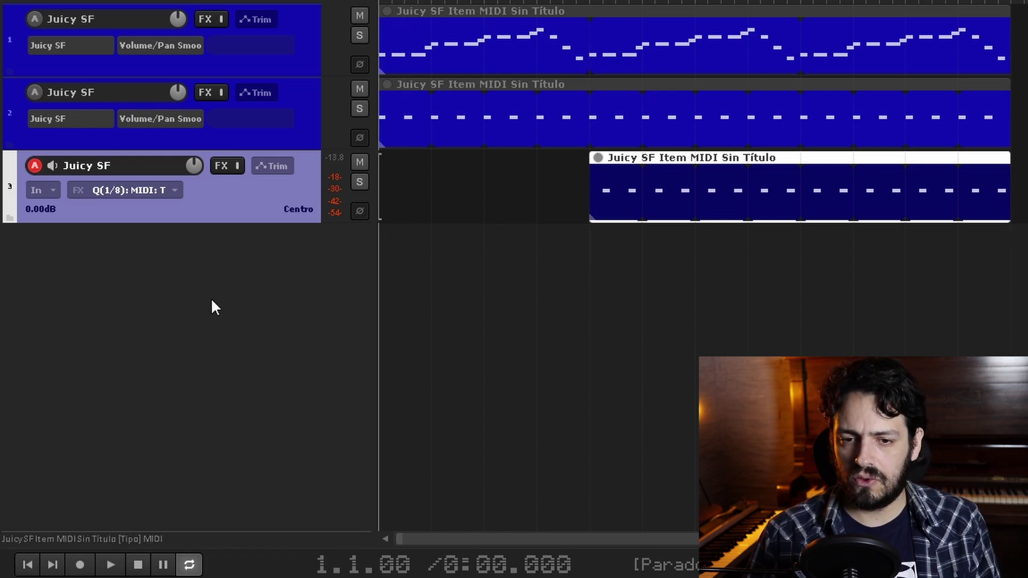
key("space")
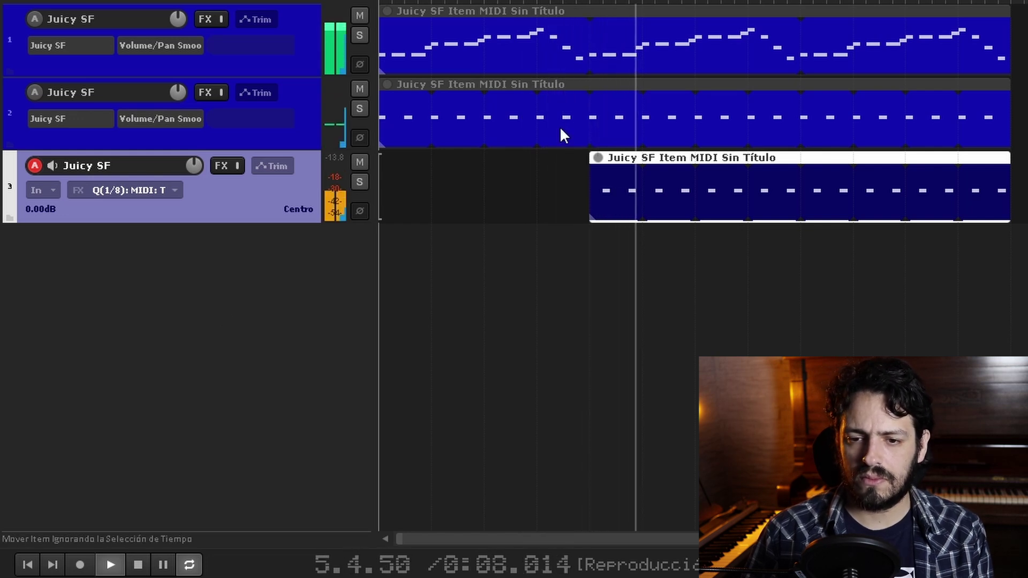
key("space")
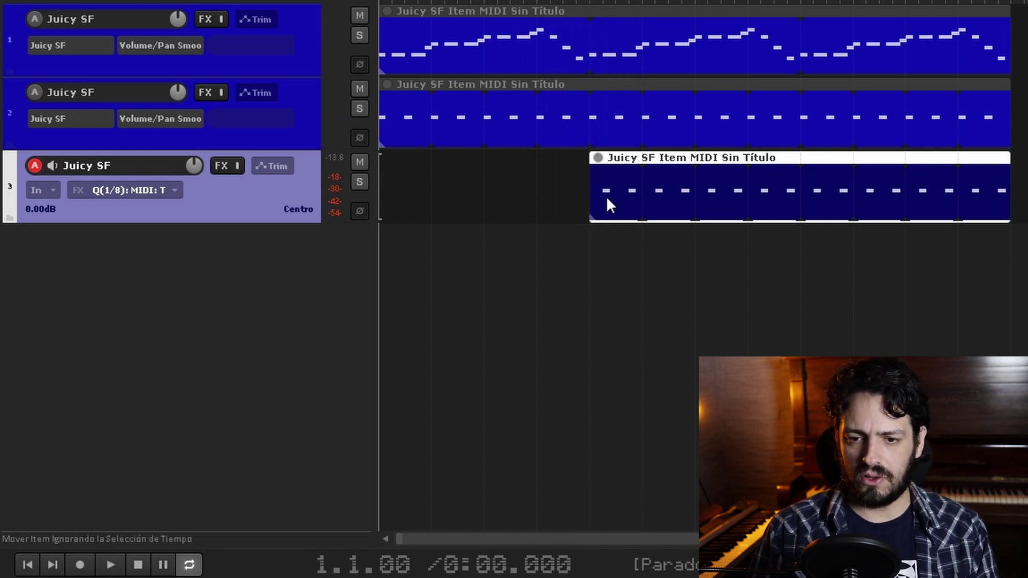
Step: Extend the third track's item back to measure 4 and split it at measure 5
left_click_drag(591, 195, 538, 197)
left_click(592, 195)
key("s")
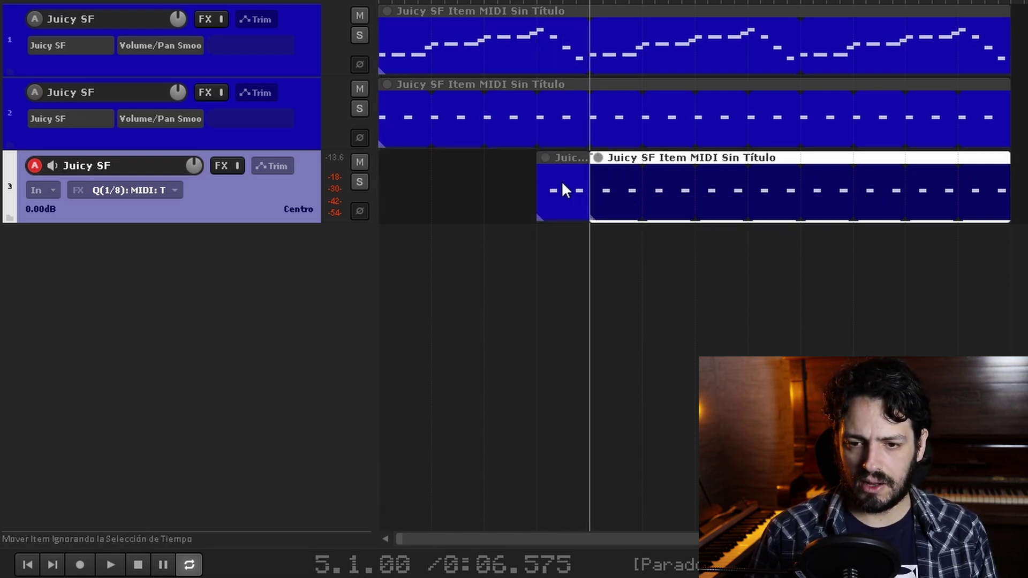
Step: Move the C4 note at 4.2 to the last eighth before measure 5 and play the result from measure 3
double_click(562, 184)
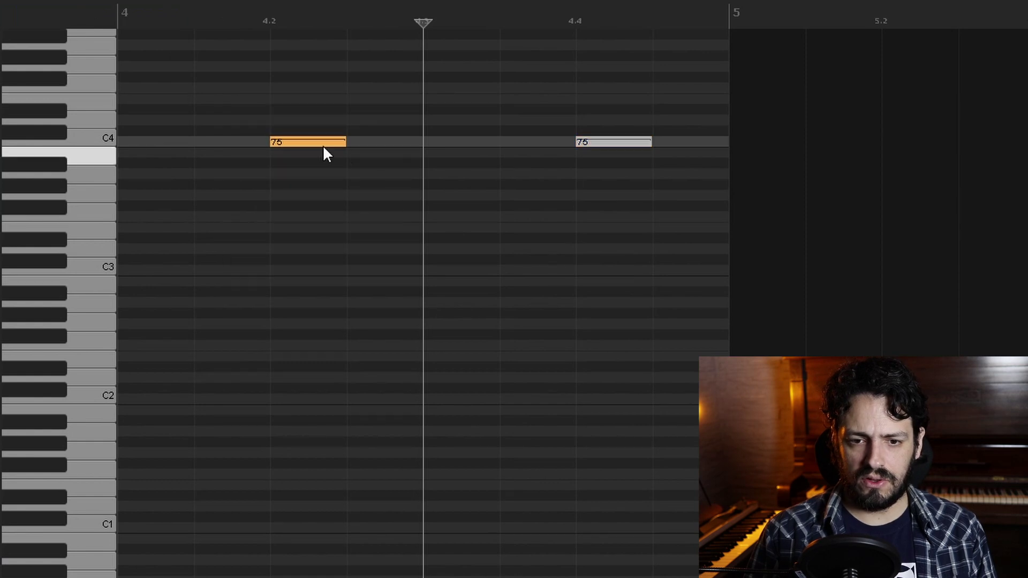
left_click_drag(326, 152, 691, 142)
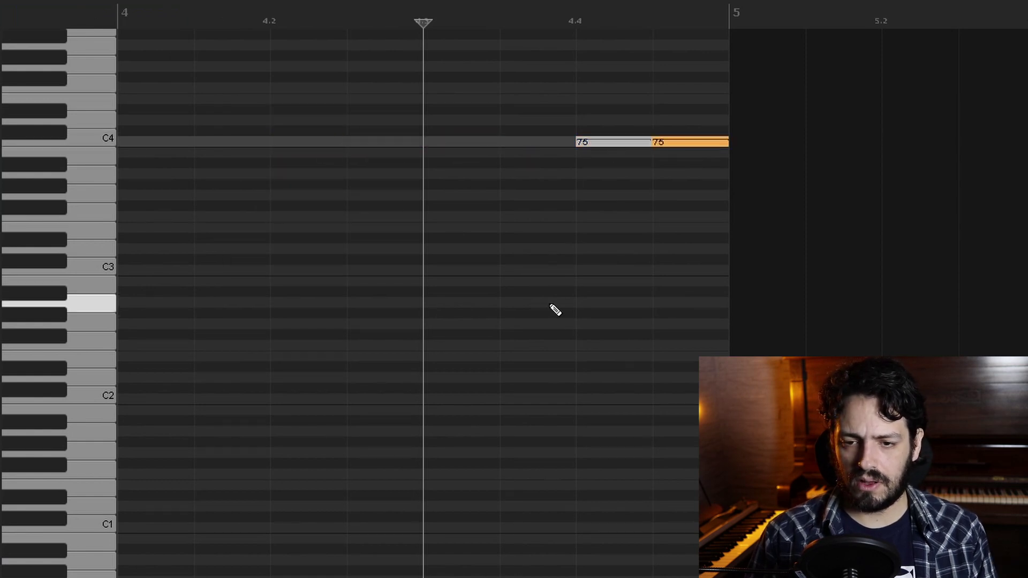
key("Escape")
left_click(486, 196)
key("space")
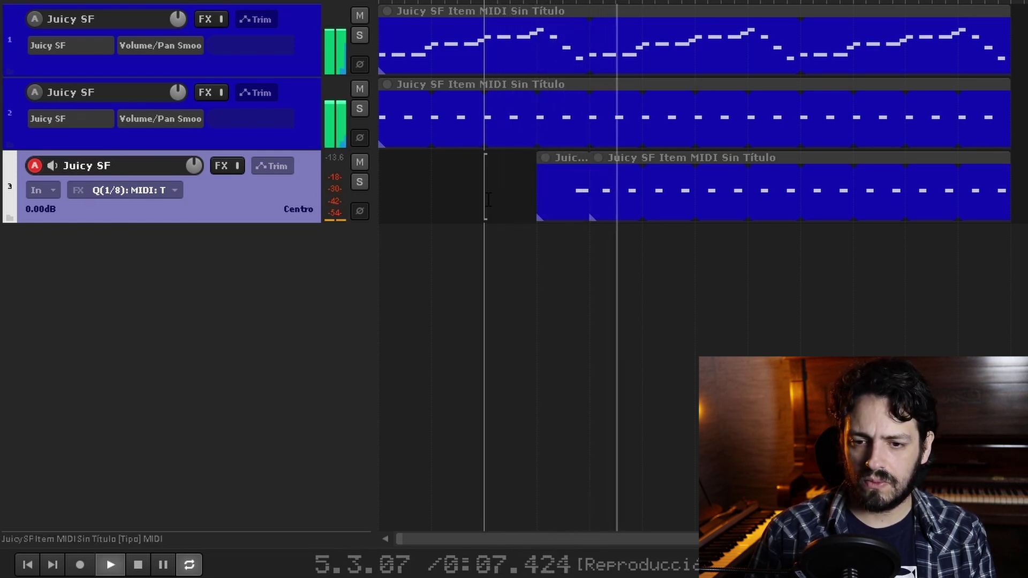
key("space")
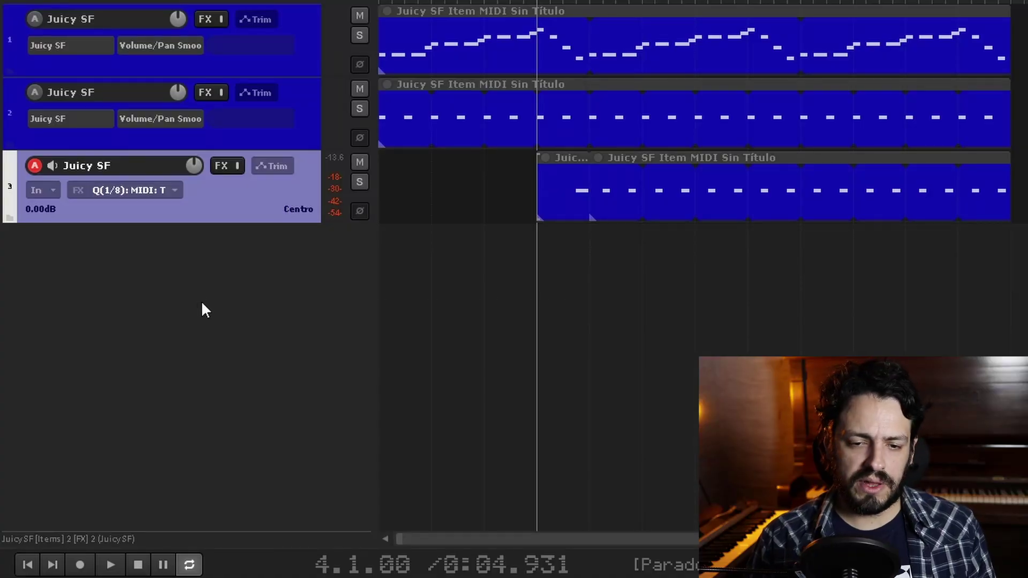
Step: Insert the SNES Echo track template and open its TAL-DUB-II delay plugin
right_click(201, 301)
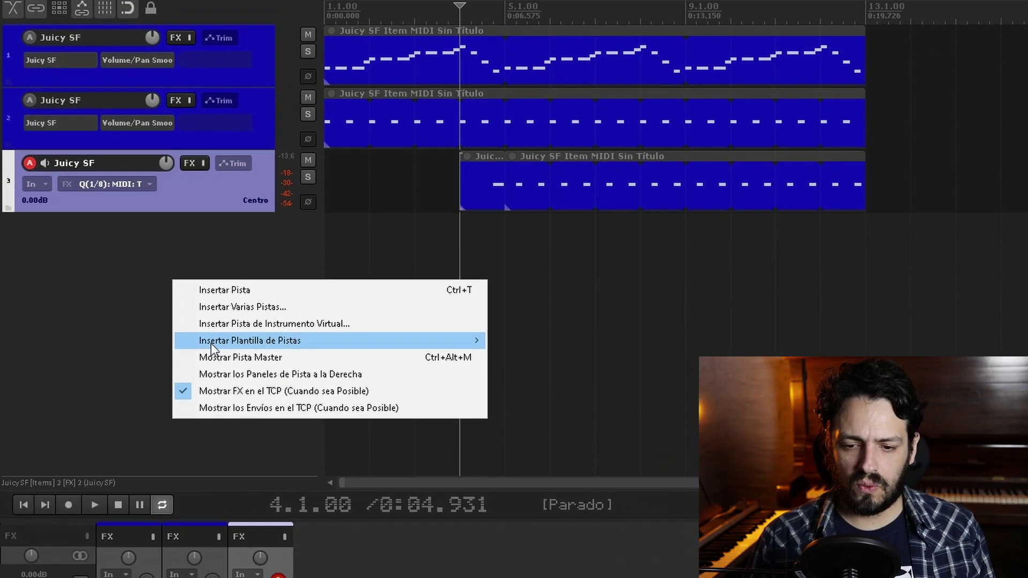
mouse_move(256, 360)
left_click(586, 577)
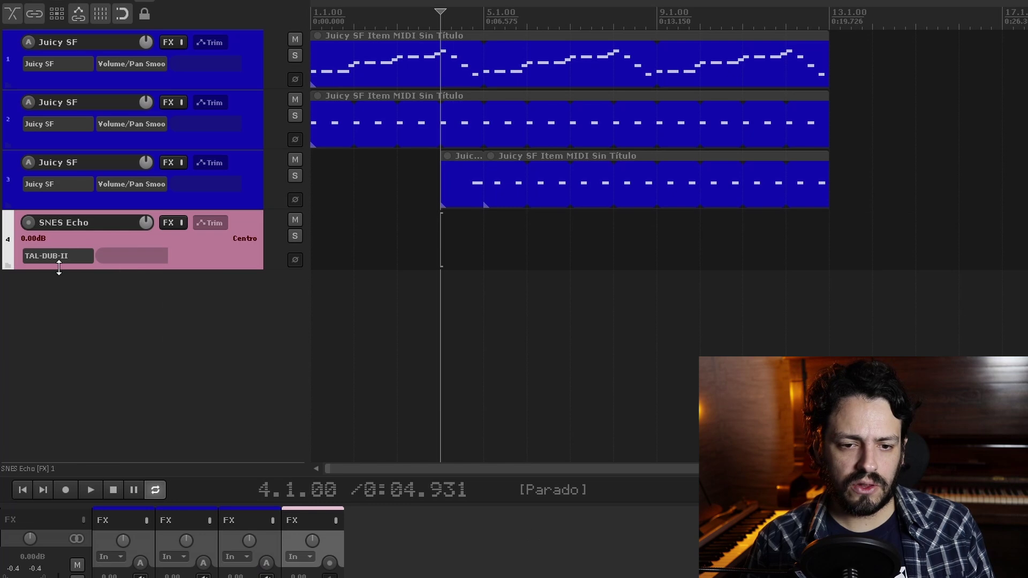
left_click(44, 256)
left_click_drag(198, 2, 465, 201)
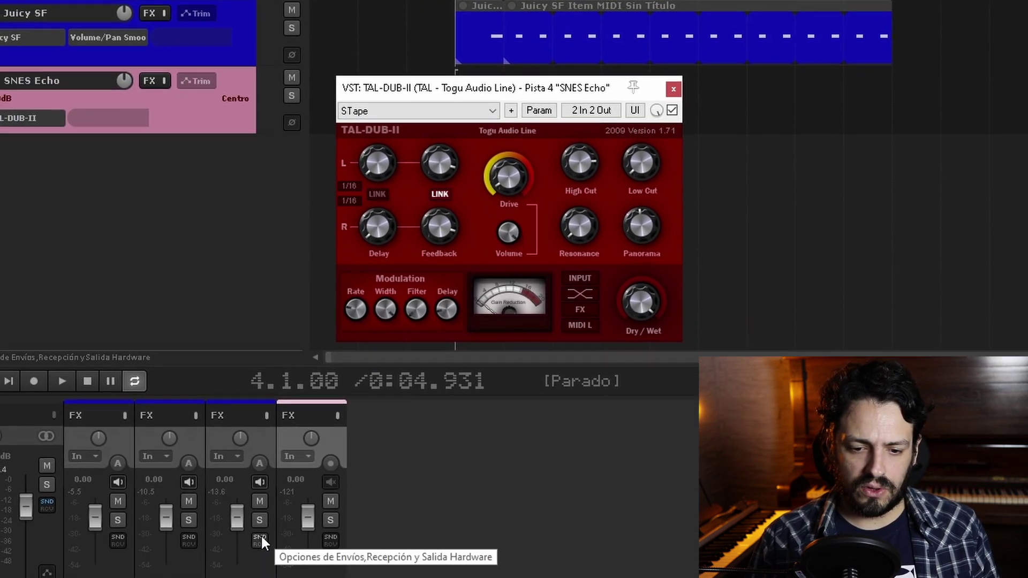
Step: Create a send from the third track to the SNES Echo track
left_click(260, 534)
left_click_drag(266, 570, 333, 542)
left_click(587, 534)
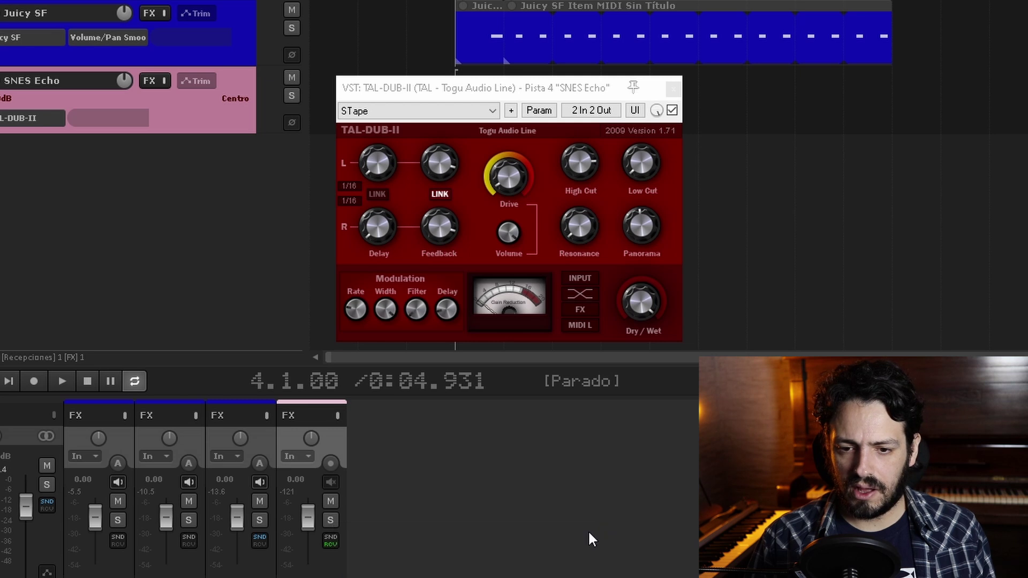
Step: Solo the third track and compare its playback with the SNES Echo track muted and unmuted
left_click(291, 28)
key("space")
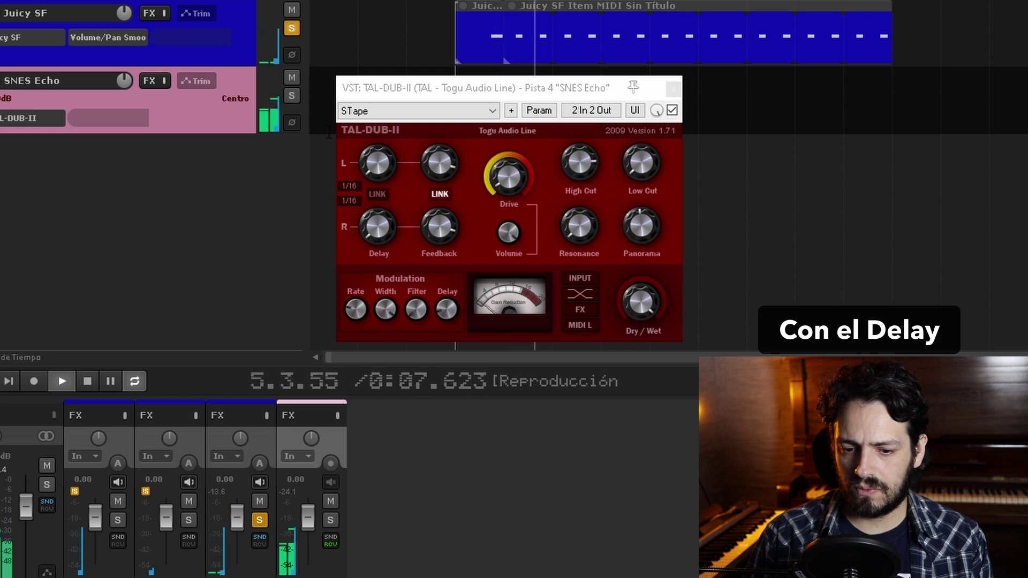
left_click(331, 501)
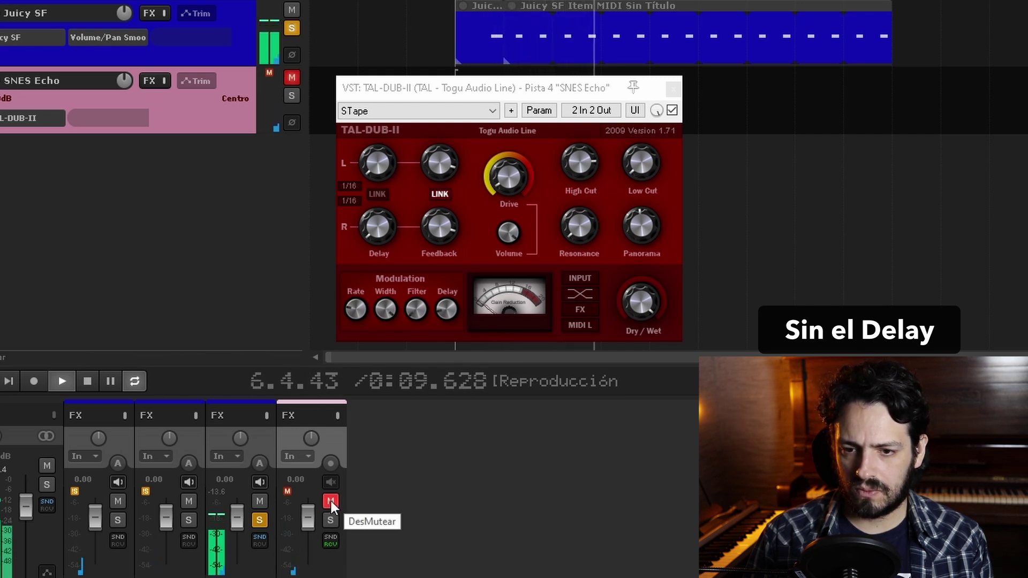
left_click(331, 501)
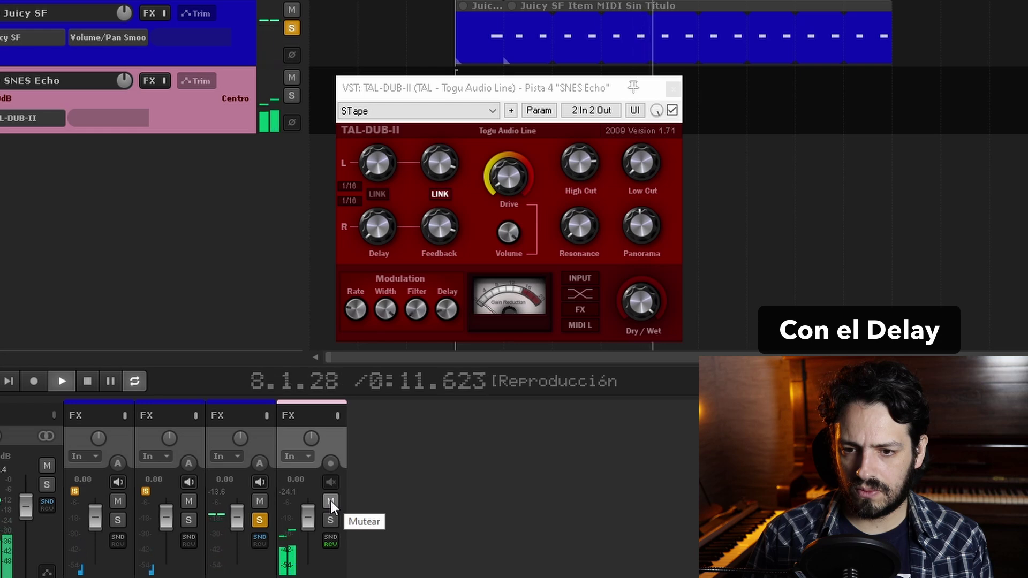
left_click(330, 501)
key("space")
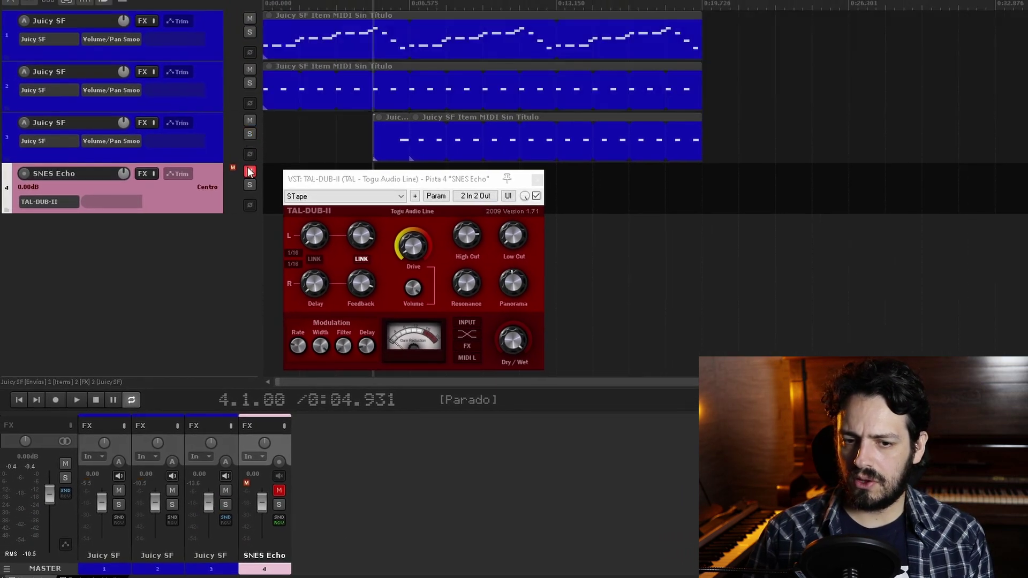
Step: Unmute the SNES Echo track and lower its receive from track 3 to -3.28 dB during playback
left_click(249, 171)
key("space")
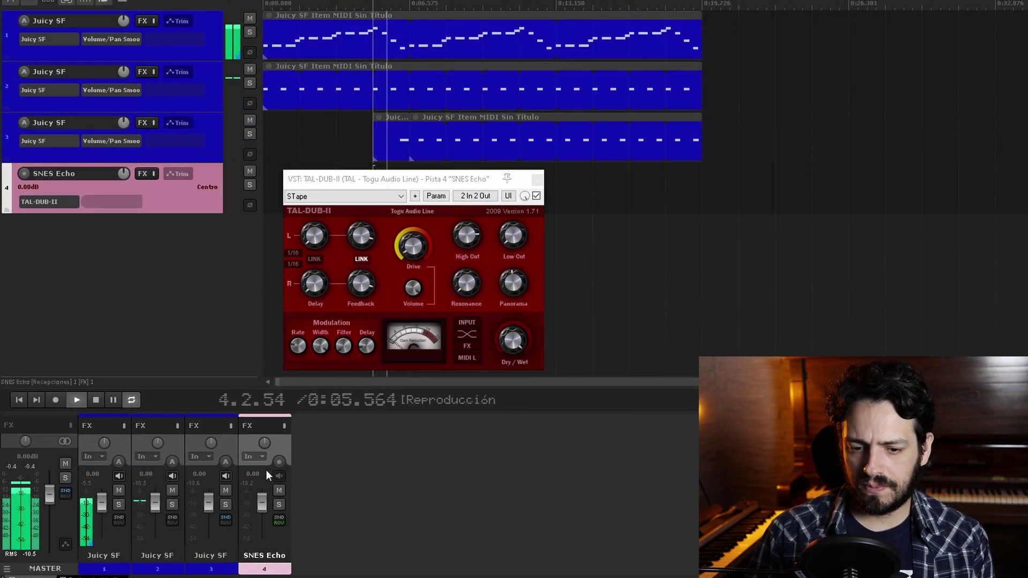
left_click(278, 521)
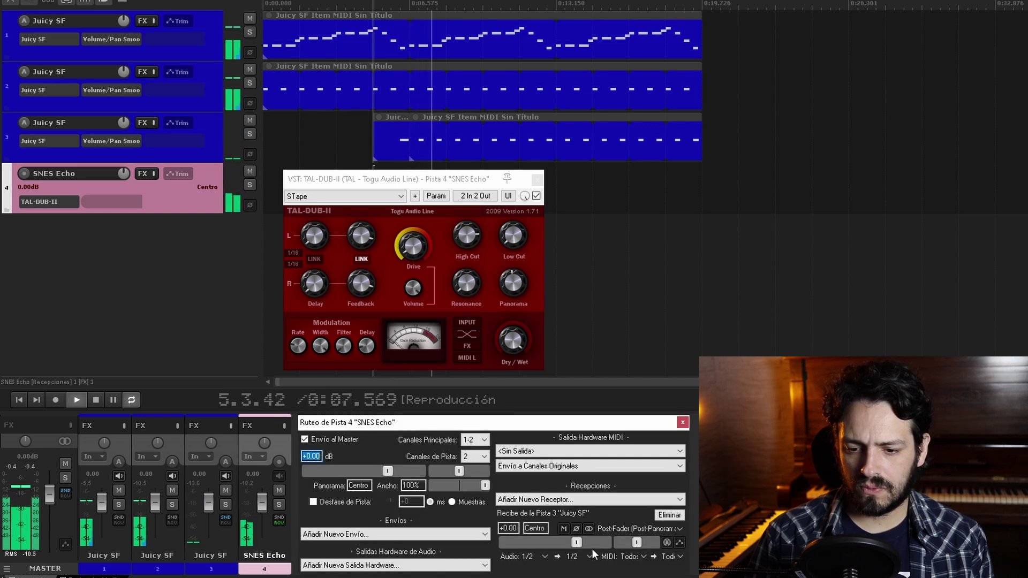
mouse_move(576, 545)
left_mouse_down()
mouse_move(539, 544)
mouse_move(570, 544)
left_mouse_up()
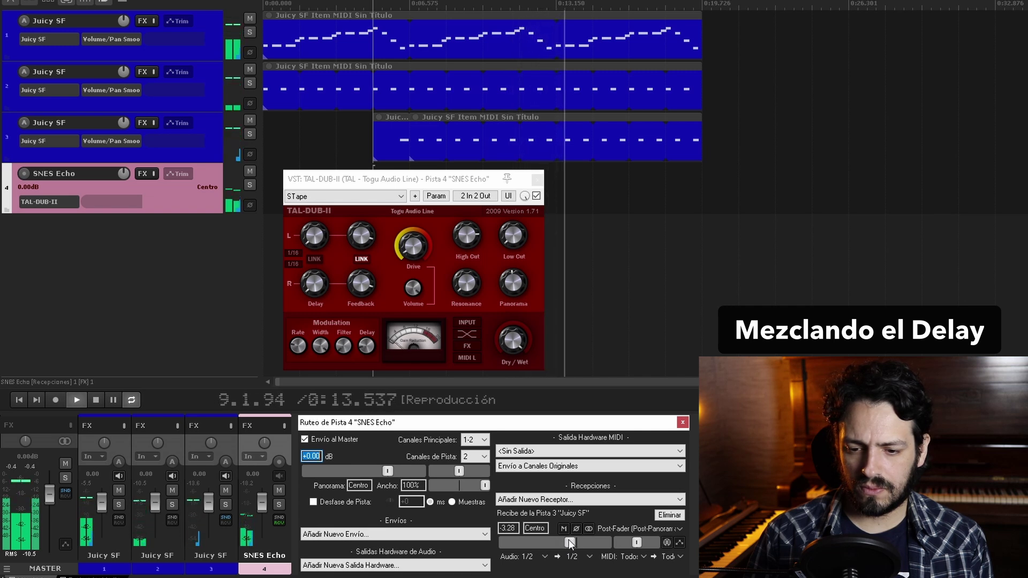
left_click(682, 422)
key("space")
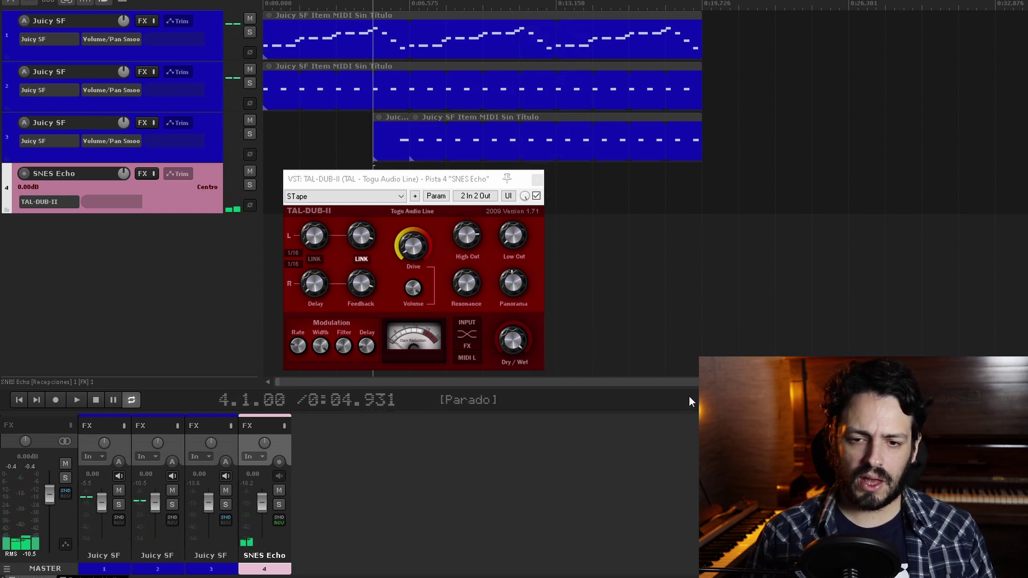
left_click(537, 180)
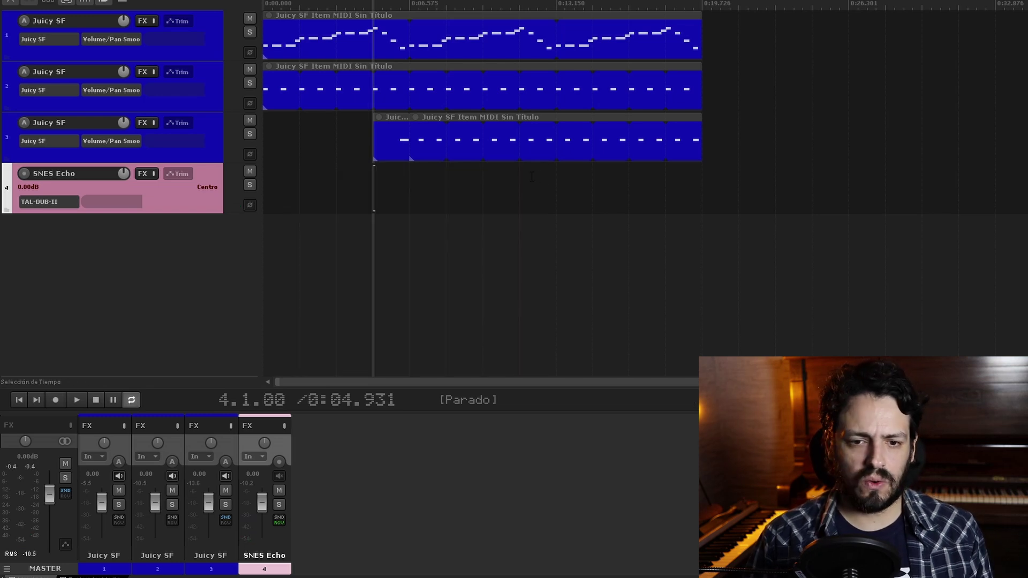
Step: Duplicate the third track and delete the copy's short item in measure 4
right_click(206, 120)
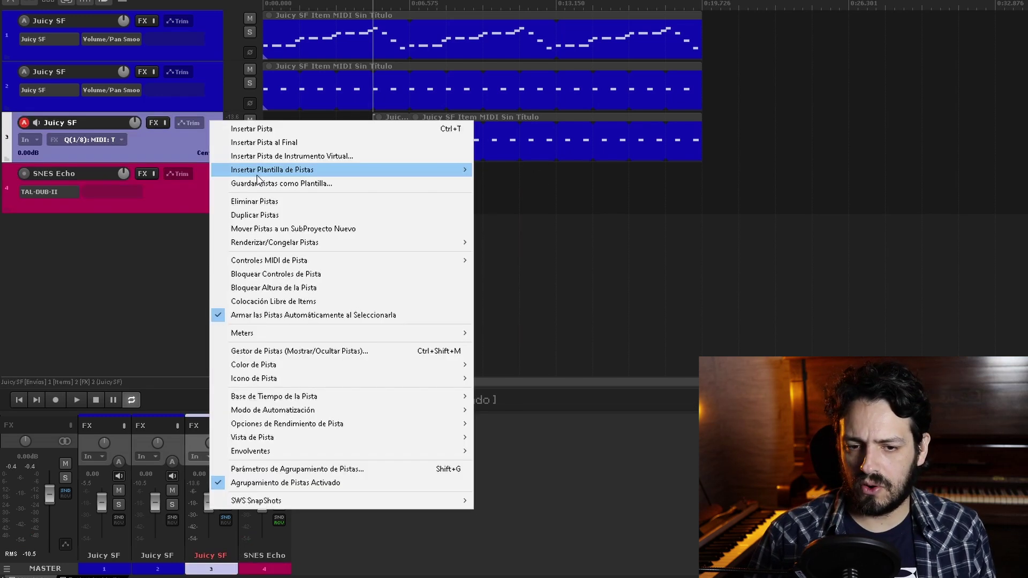
left_click(266, 220)
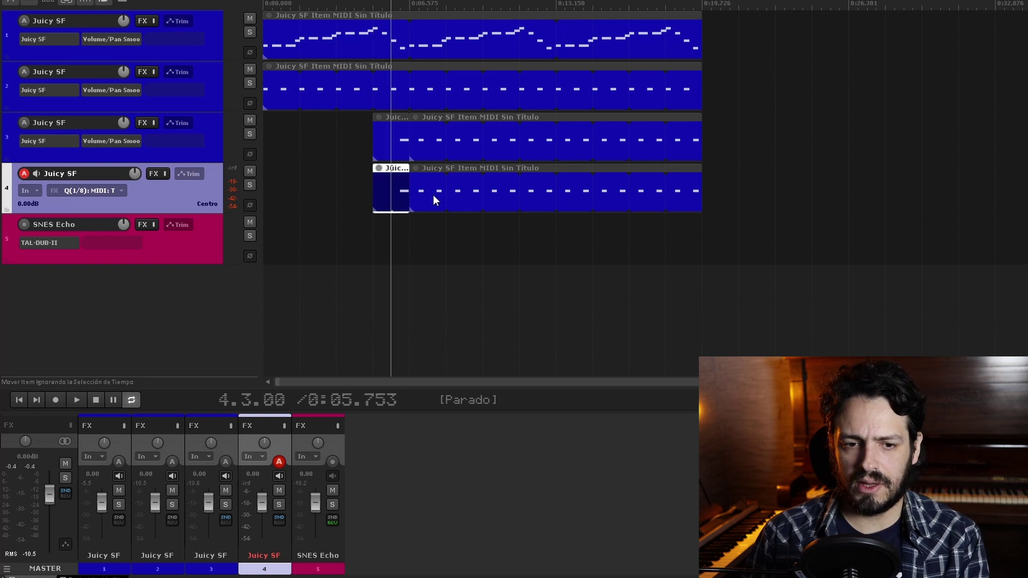
key("Delete")
Step: Assign the hihatcl preset of the Chrono Trigger soundfont to the duplicated track's Juicy SF instrument
right_click(152, 172)
left_click(163, 186)
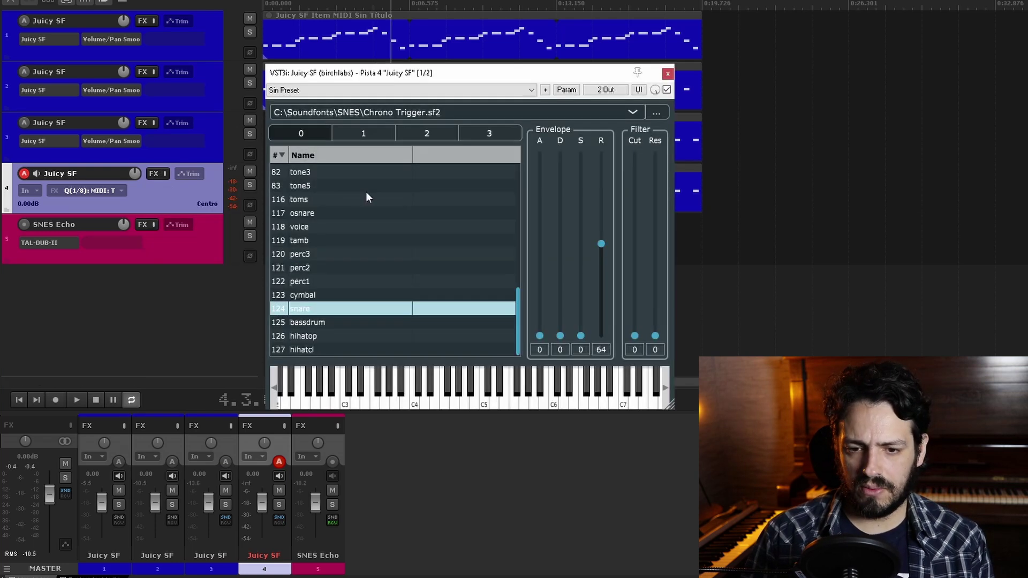
left_click(335, 349)
left_click(667, 73)
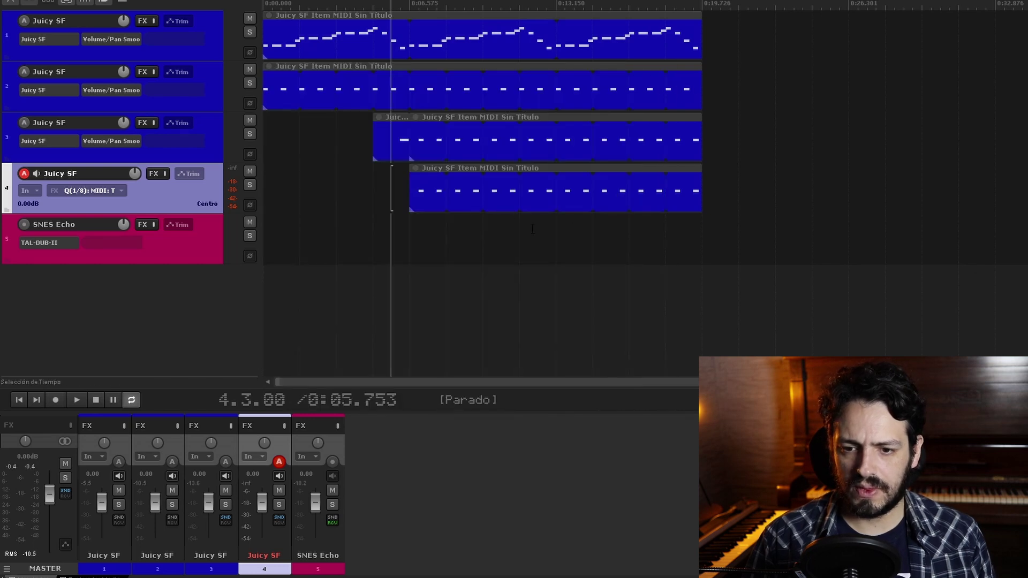
Step: Fill the fourth track's item with continuous eighth notes on C4 and set all velocities to 46
double_click(435, 189)
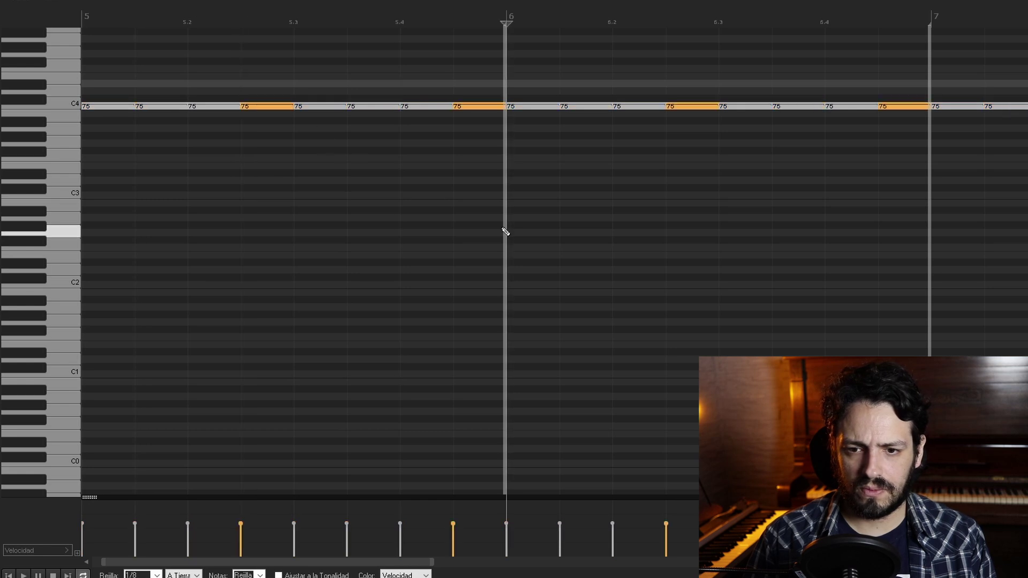
left_click_drag(452, 525, 454, 537)
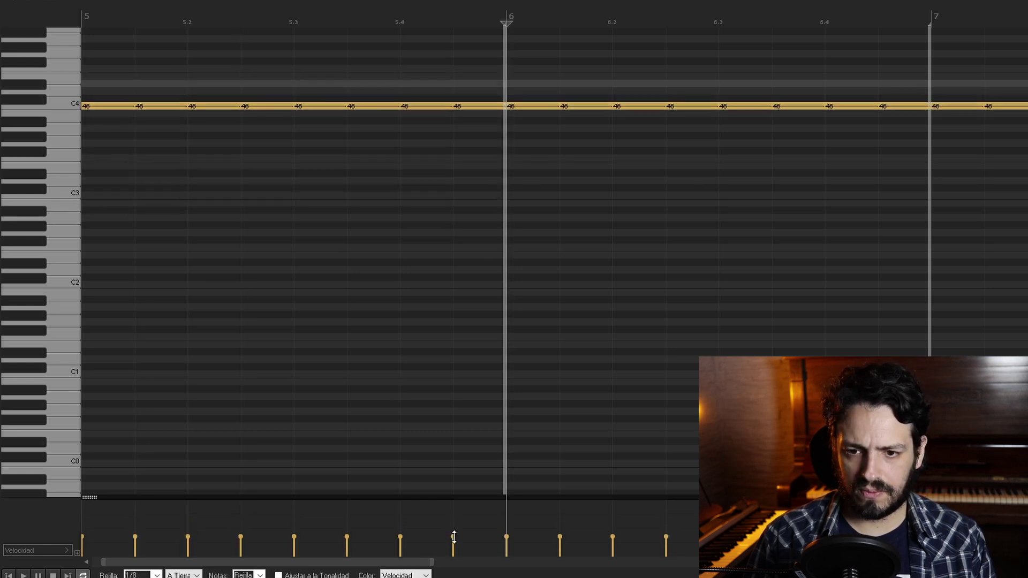
key("Escape")
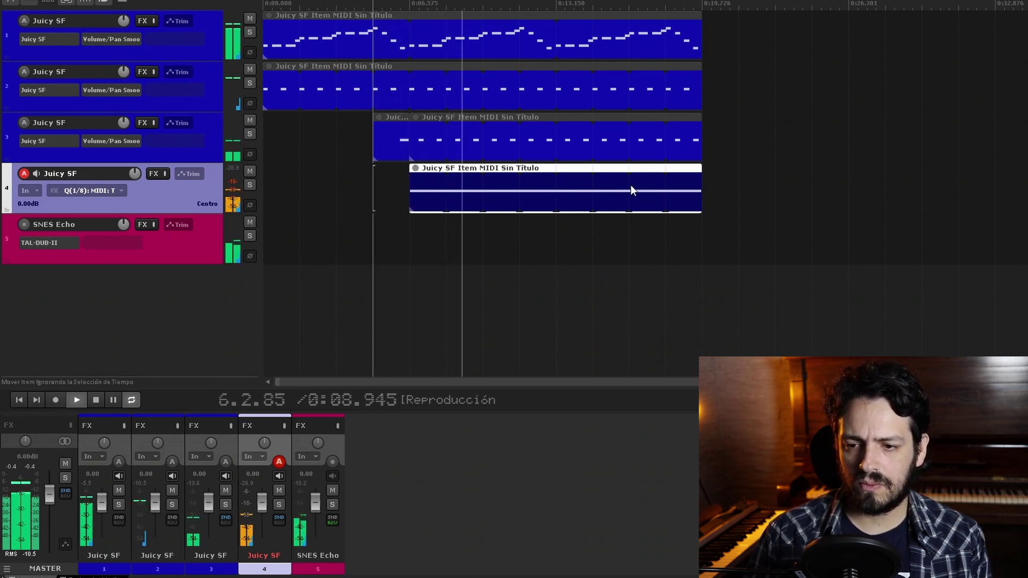
Step: Shorten the closed hi-hat item so it ends at measure 9 and duplicate its track
left_click_drag(700, 198, 551, 198)
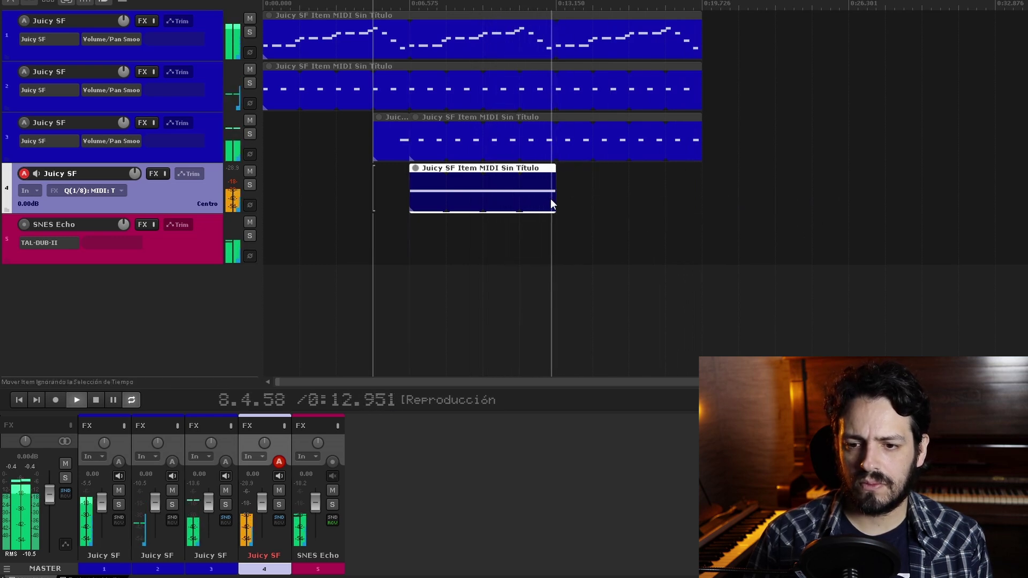
key("space")
right_click(188, 194)
left_click(230, 287)
Step: Assign the hihatop preset to the new fifth track and trim its item's start to measure 8
right_click(155, 227)
left_click(192, 232)
left_click(308, 335)
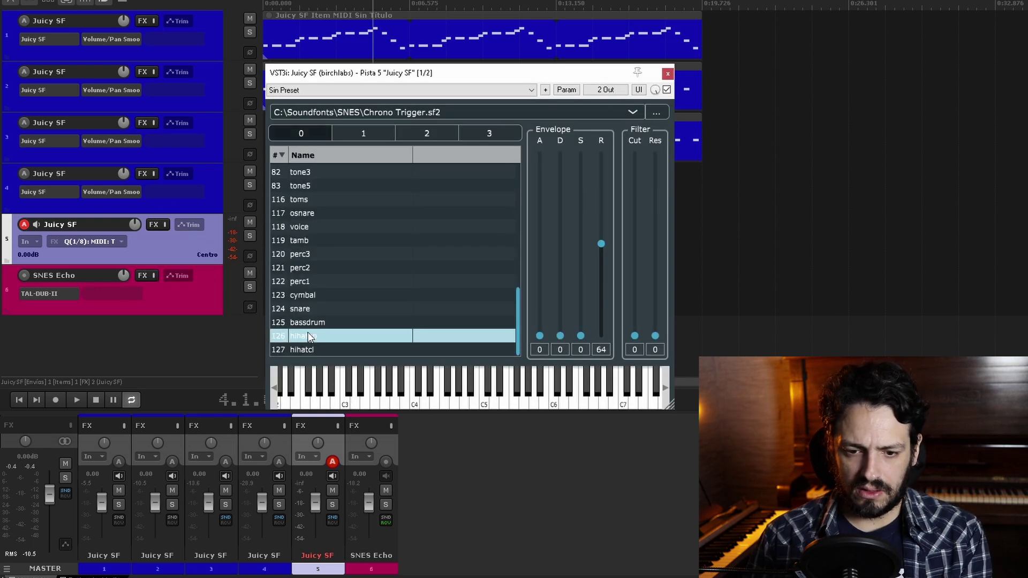
left_click(668, 75)
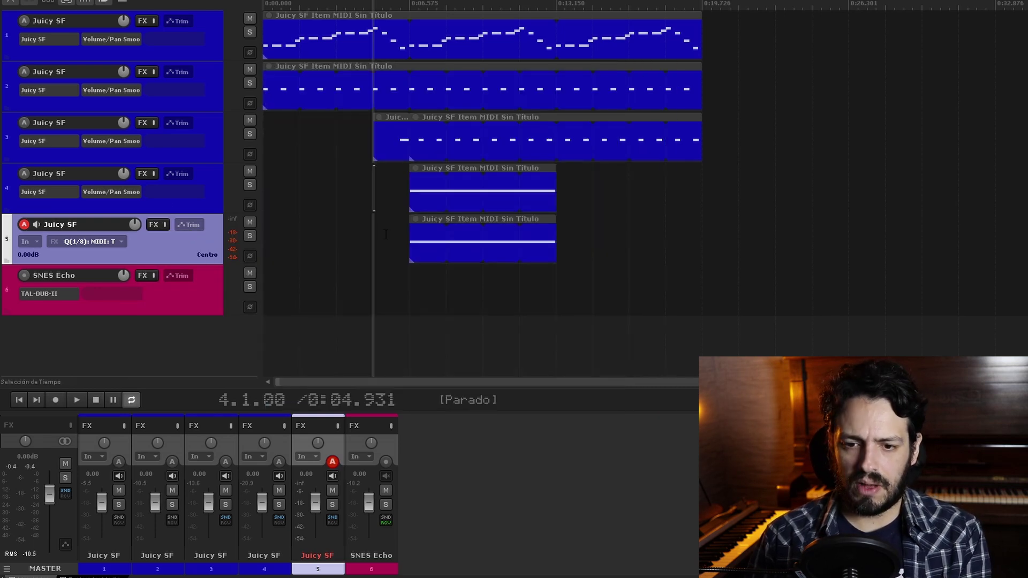
left_click(425, 249)
left_click_drag(411, 249, 524, 247)
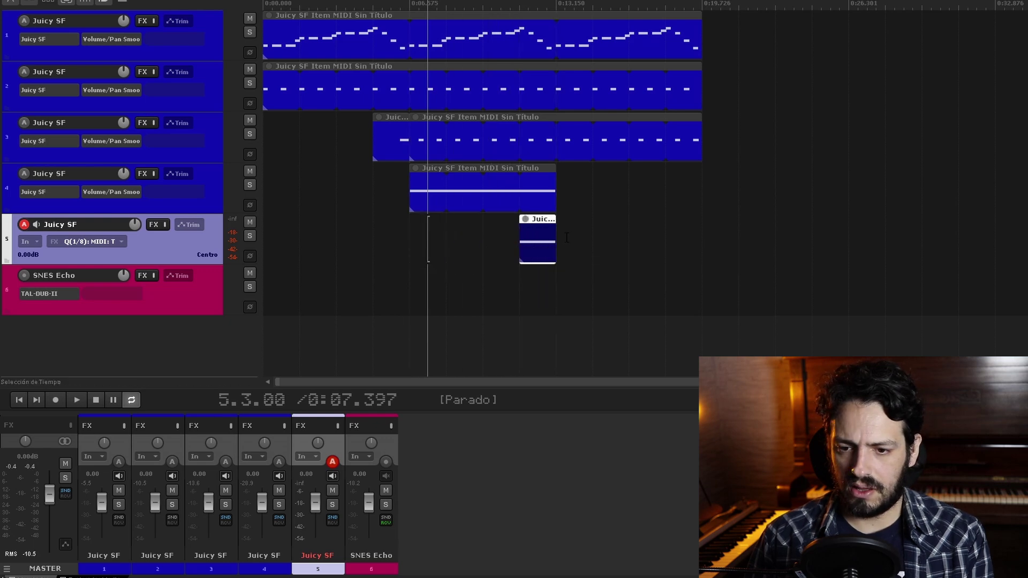
Step: Split the closed hi-hat item at measure 8 and remove the notes in that measure's fourth beat
left_click(527, 192)
double_click(540, 198)
left_click(452, 72)
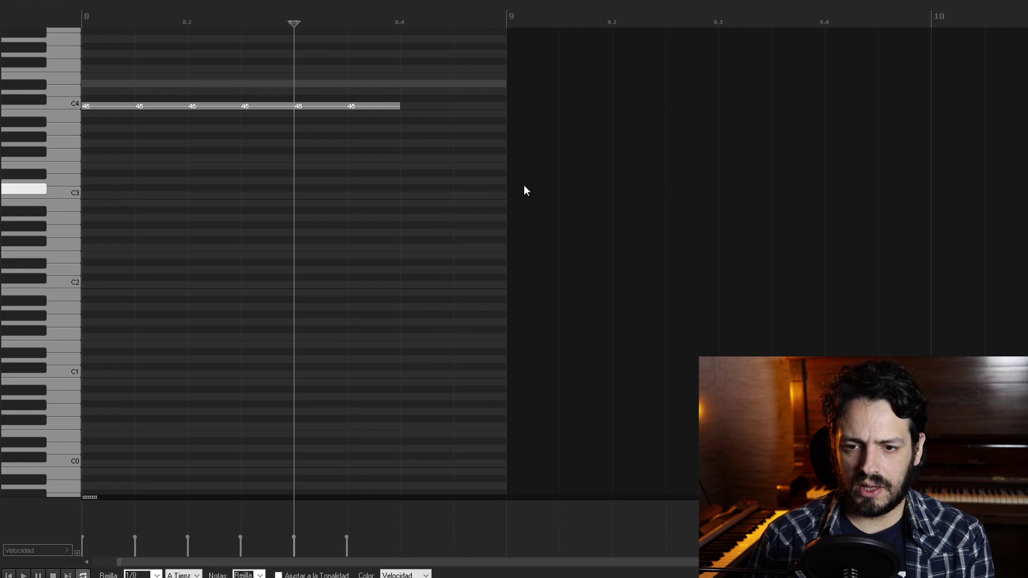
key("Escape")
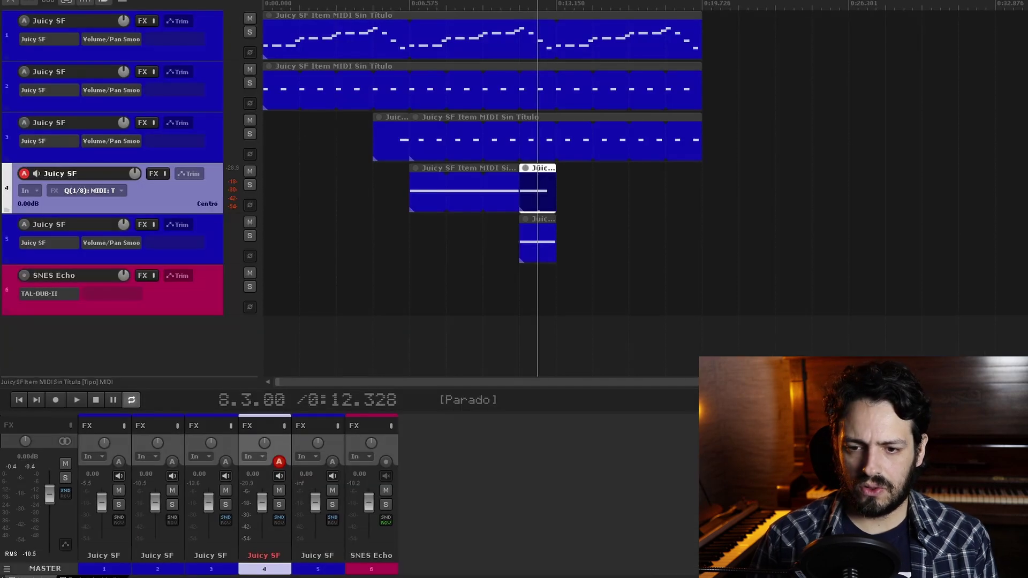
Step: Rework the open hi-hat item so only three C4 notes remain, on a 1/16 grid within beat 4 of measure 8
left_click(541, 238)
double_click(548, 227)
left_click_drag(346, 194, 83, 187)
key("Delete")
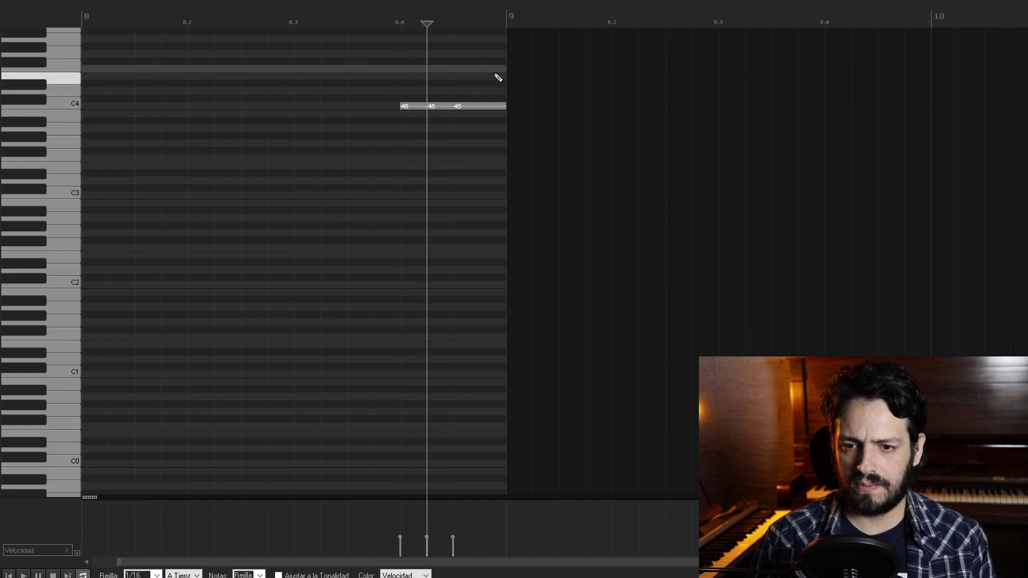
key("Escape")
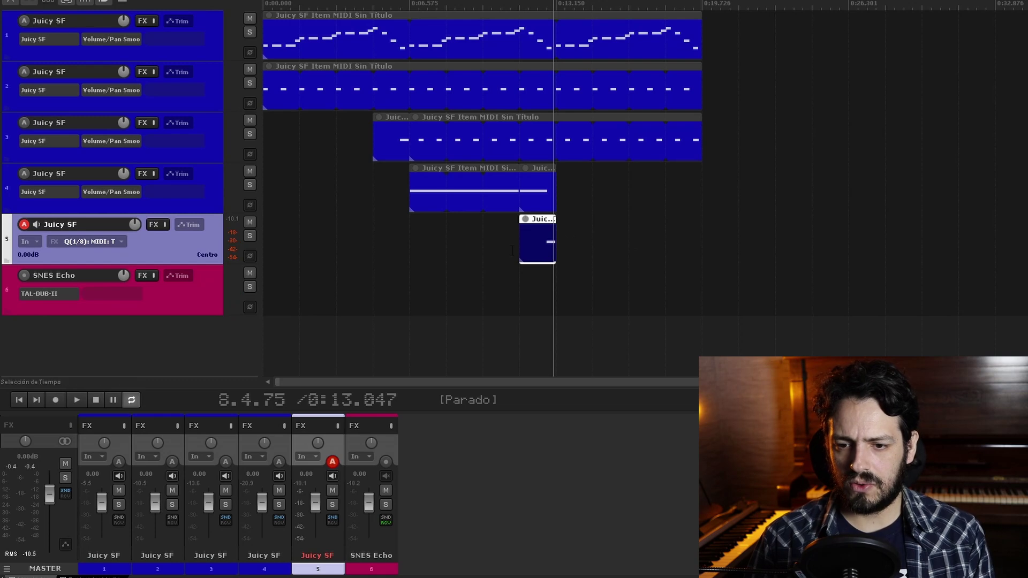
Step: Play the arrangement from measure 7 to audition the hi-hat fill
left_click(484, 245)
key("space")
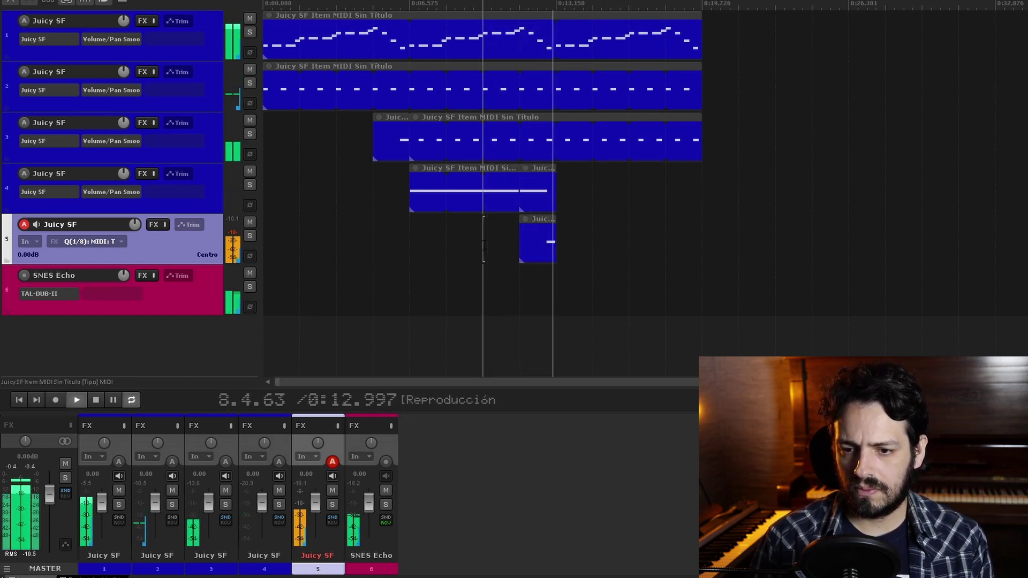
key("space")
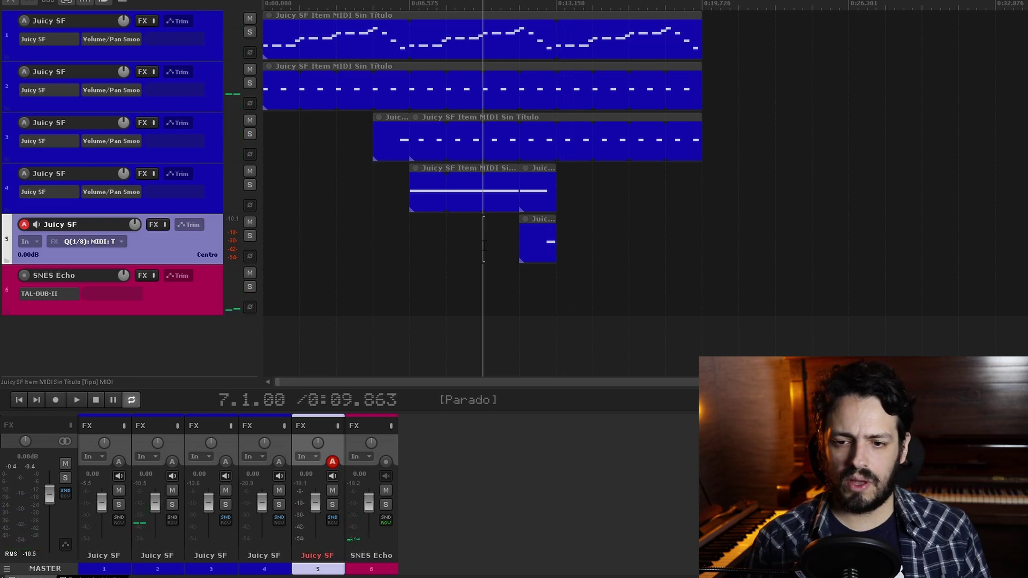
Step: Duplicate the closed hi-hat track and move the copy above all other tracks
left_click(427, 208)
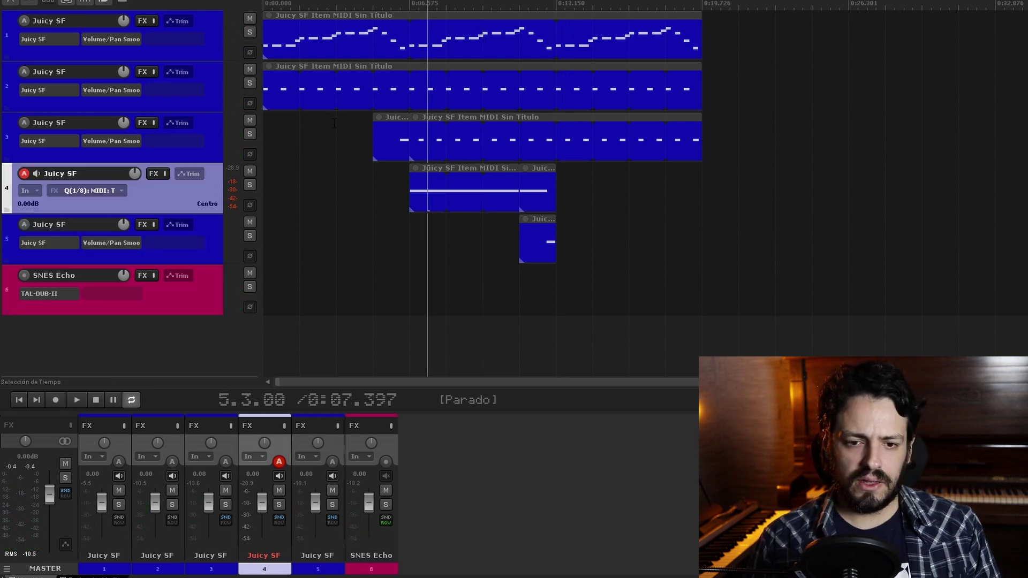
right_click(207, 190)
left_click(257, 282)
left_click_drag(213, 255, 214, 23)
Step: Assign the str preset of the Chrono Trigger soundfont to the new first track's Juicy SF instrument
right_click(158, 21)
left_click(171, 37)
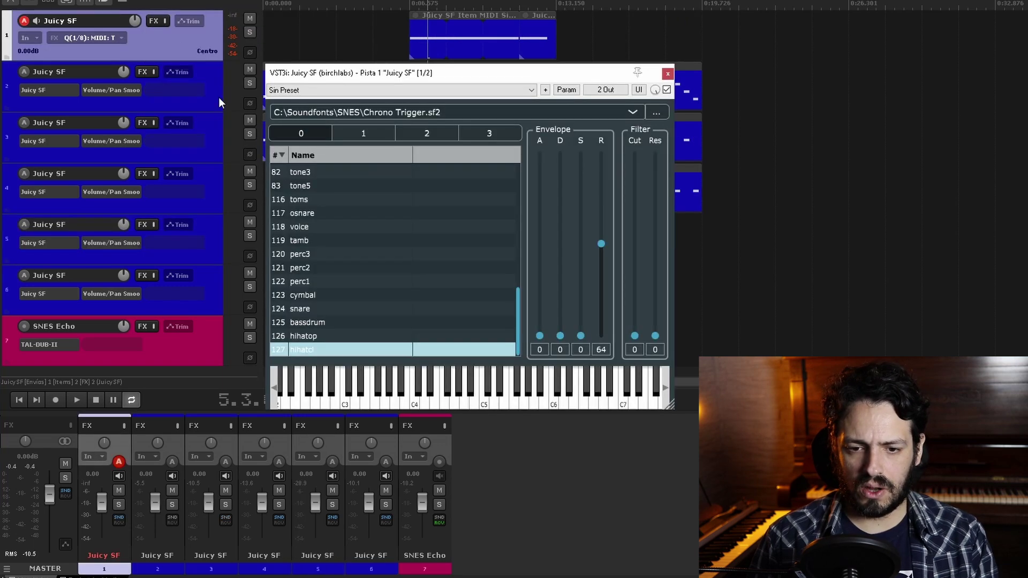
scroll(328, 263, "up", 5)
left_click(311, 233)
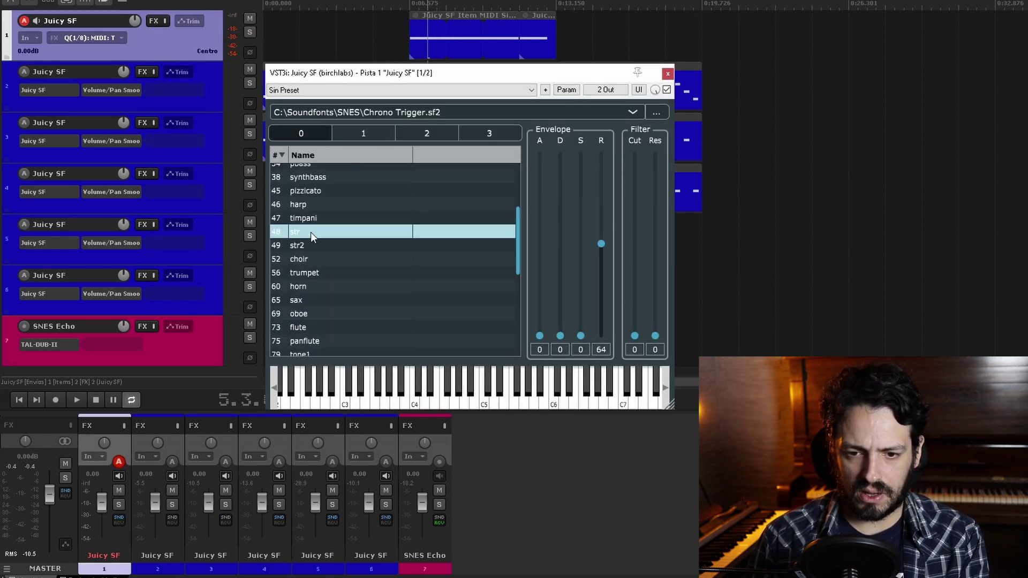
left_click(668, 75)
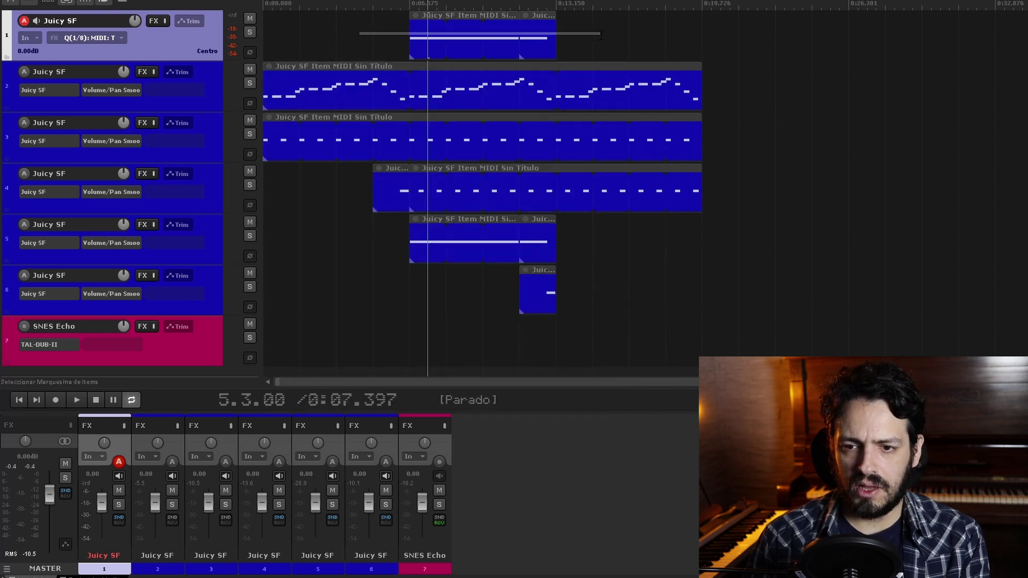
Step: Replace the strings track's copied items with a MIDI item spanning measures 5 to 8 and record sustained chords into it
left_click_drag(417, 37, 551, 33)
left_click_drag(428, 56, 557, 33)
key("ctrl+r")
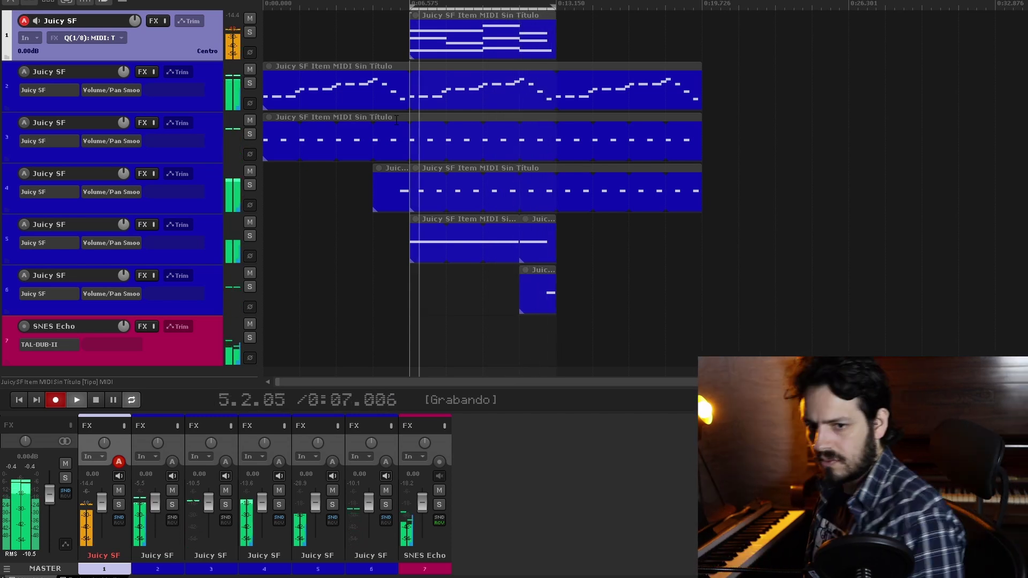
key("space")
Step: Edit the recorded chord notes and extend the strings item so it repeats until 13.1.00
double_click(486, 26)
left_click_drag(451, 42, 497, 52)
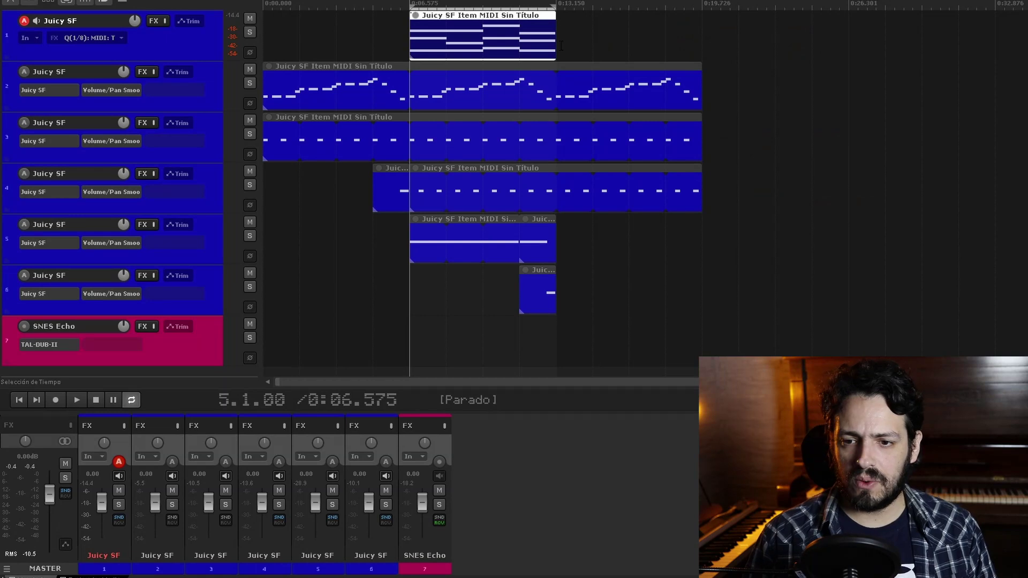
left_click_drag(557, 44, 698, 44)
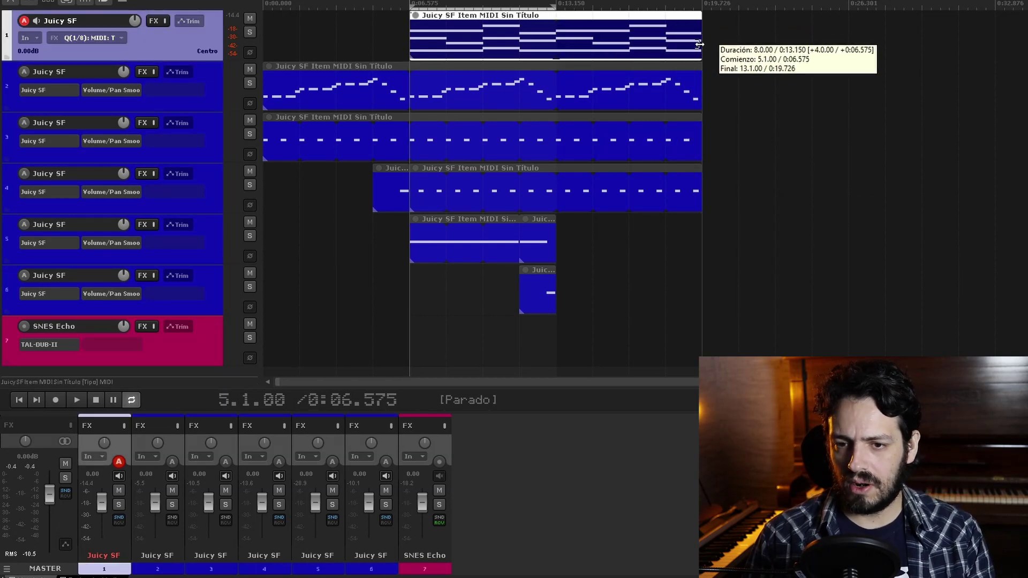
Step: Duplicate the strings track and assign the dguit preset to the topmost copy's Juicy SF instrument
right_click(207, 46)
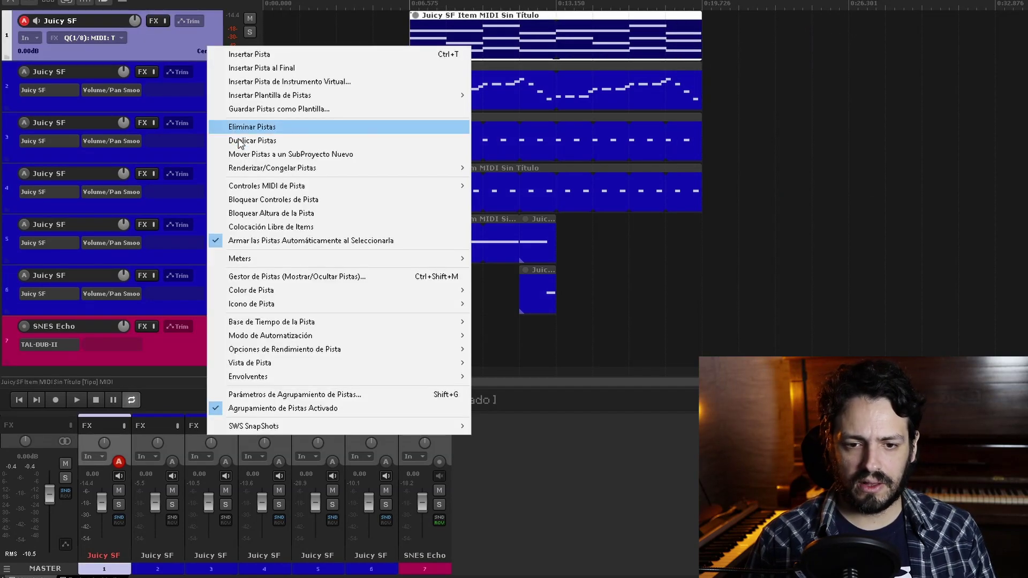
left_click(237, 141)
left_click(215, 37)
right_click(149, 25)
left_click(162, 37)
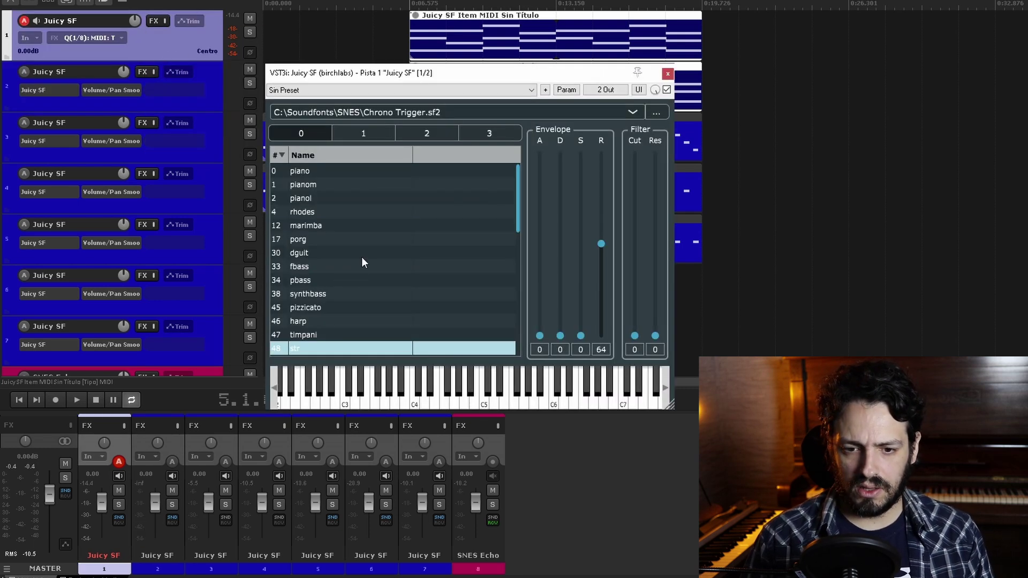
left_click(314, 253)
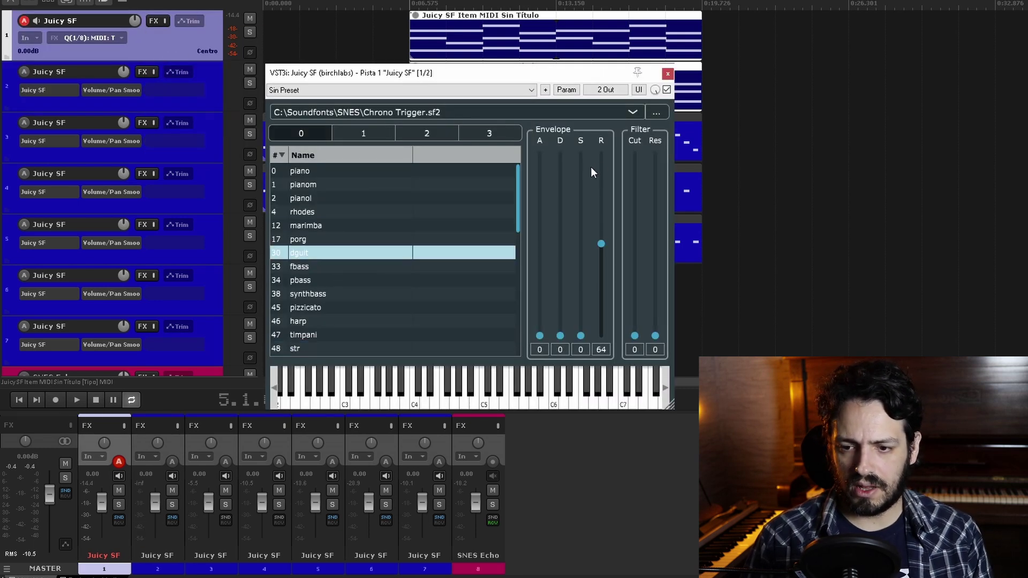
left_click(667, 74)
Step: Replace the dguit track's copied item with an empty one from measure 5 to 13 and record a melody into it
left_click(547, 49)
key("Delete")
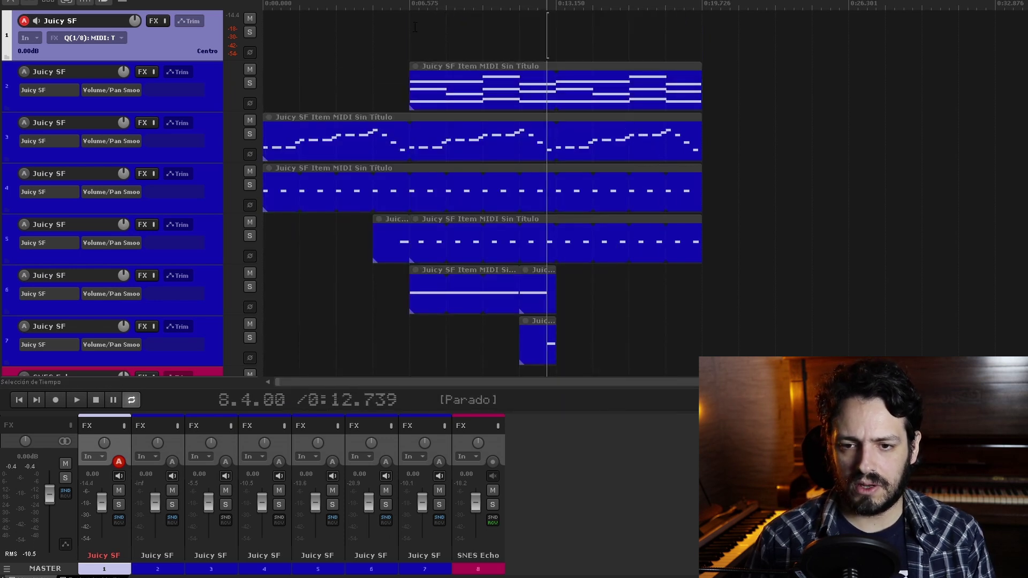
left_click_drag(414, 31, 708, 28)
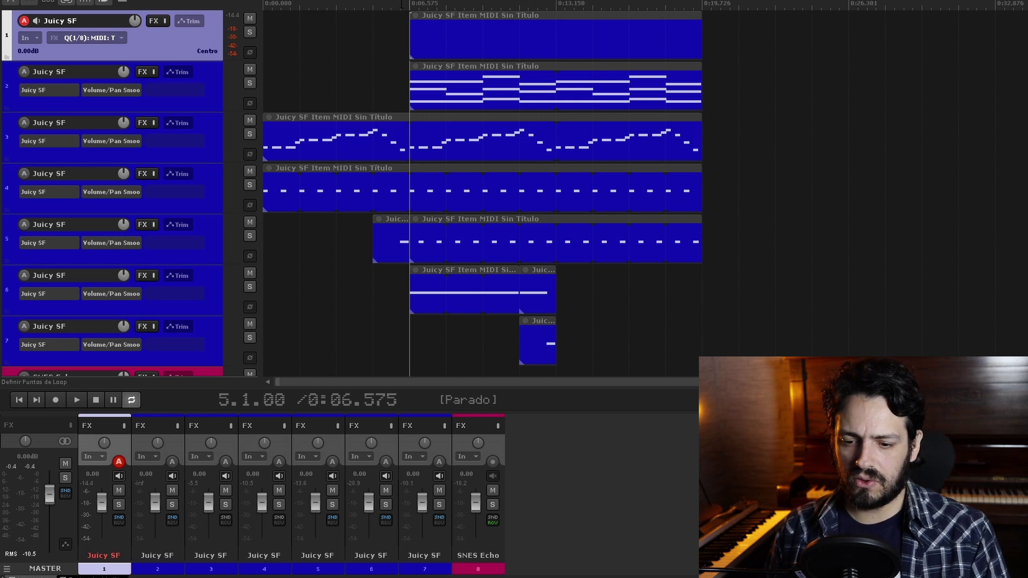
key("ctrl+r")
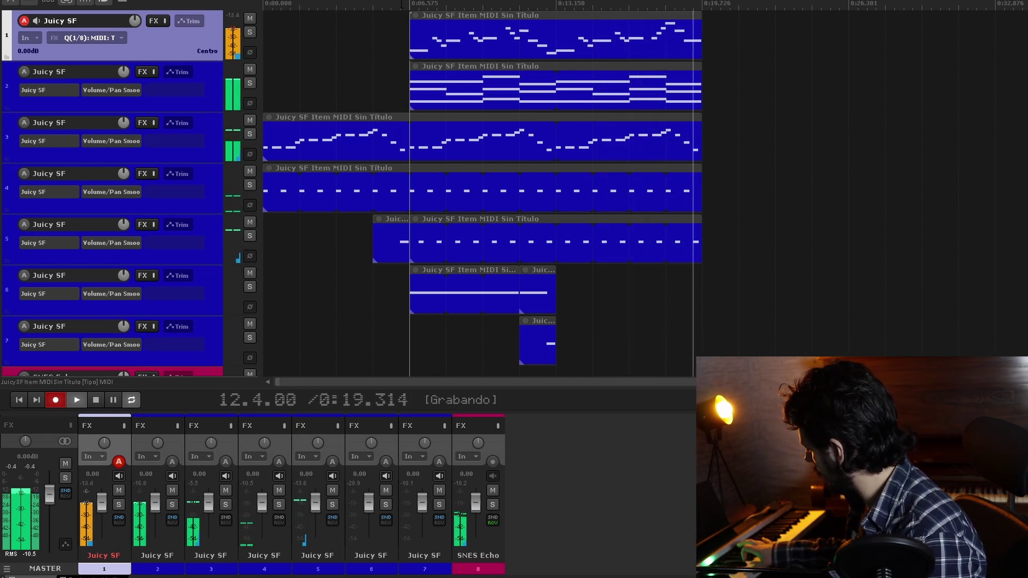
key("space")
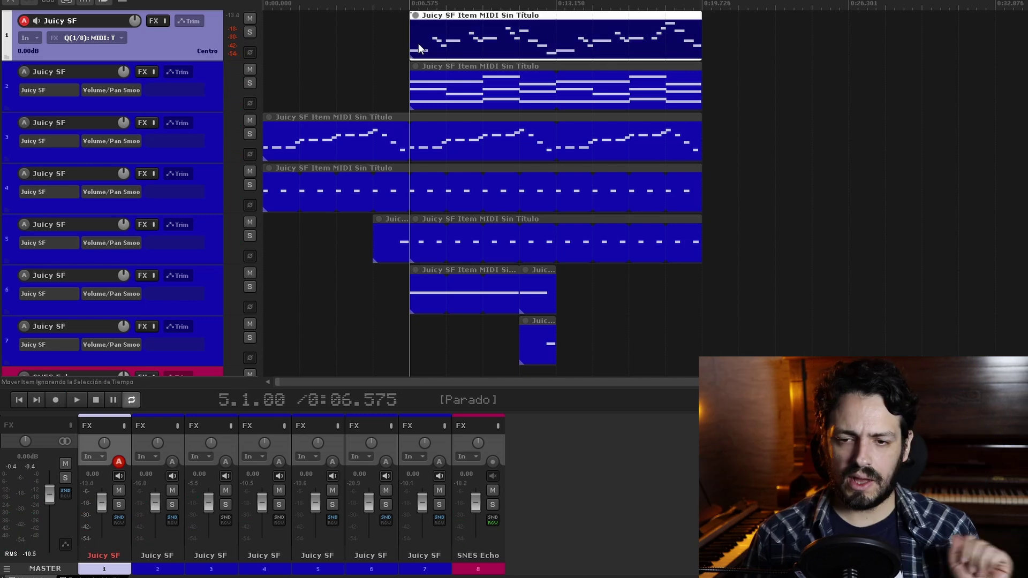
Step: Inspect the recorded melody's notes in the MIDI editor and play the arrangement from measure 5
double_click(454, 52)
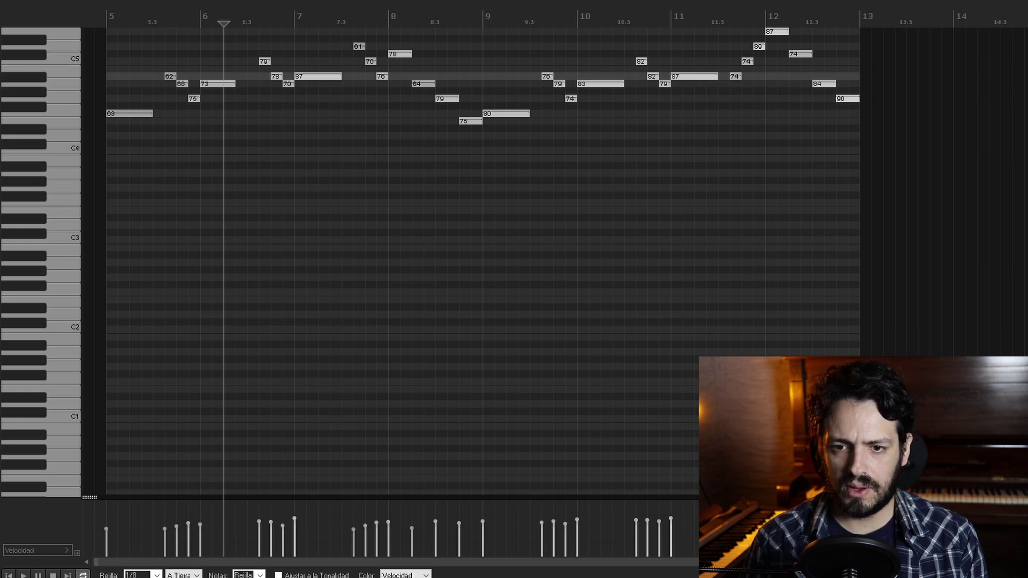
key("Escape")
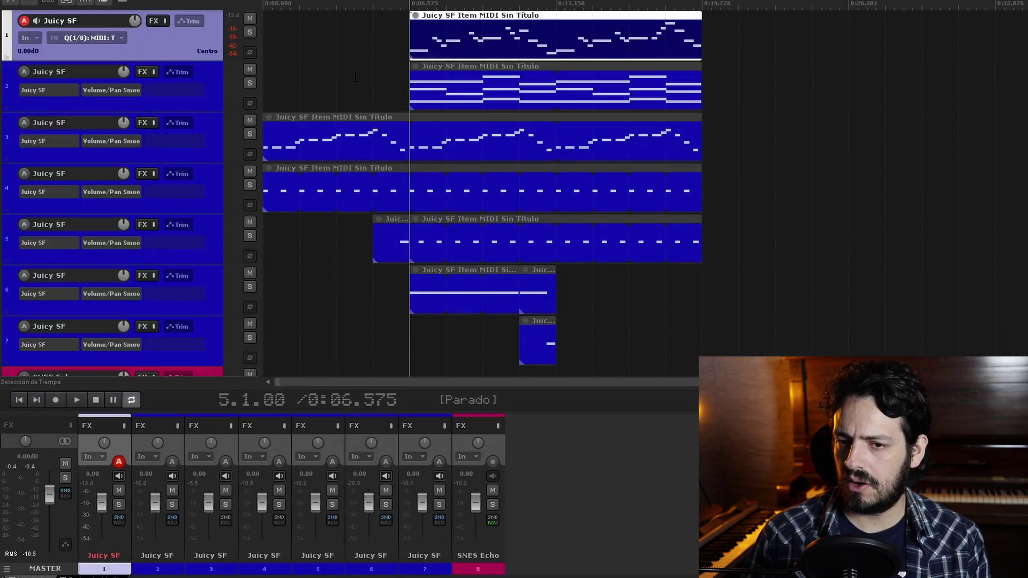
key("space")
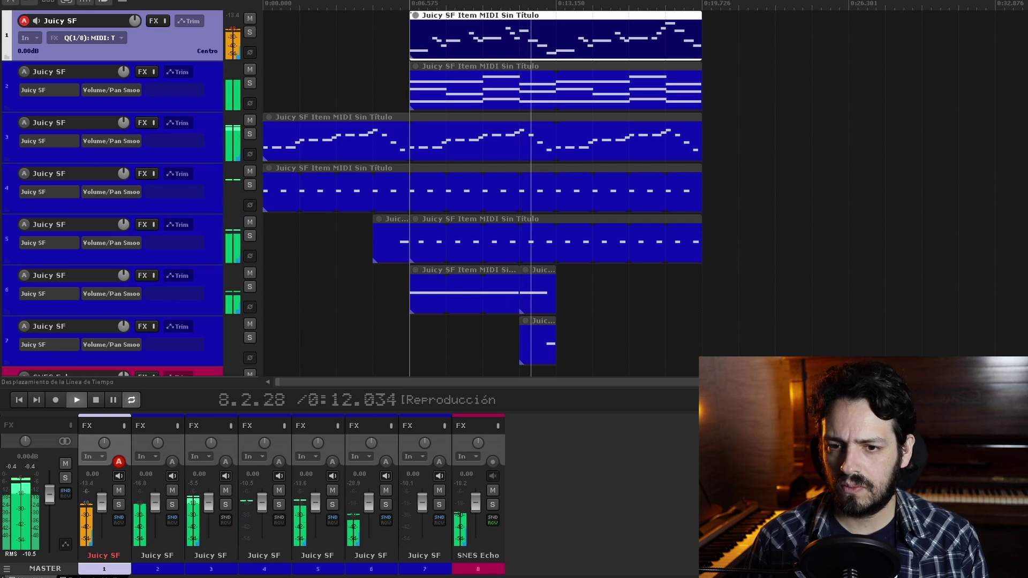
double_click(426, 29)
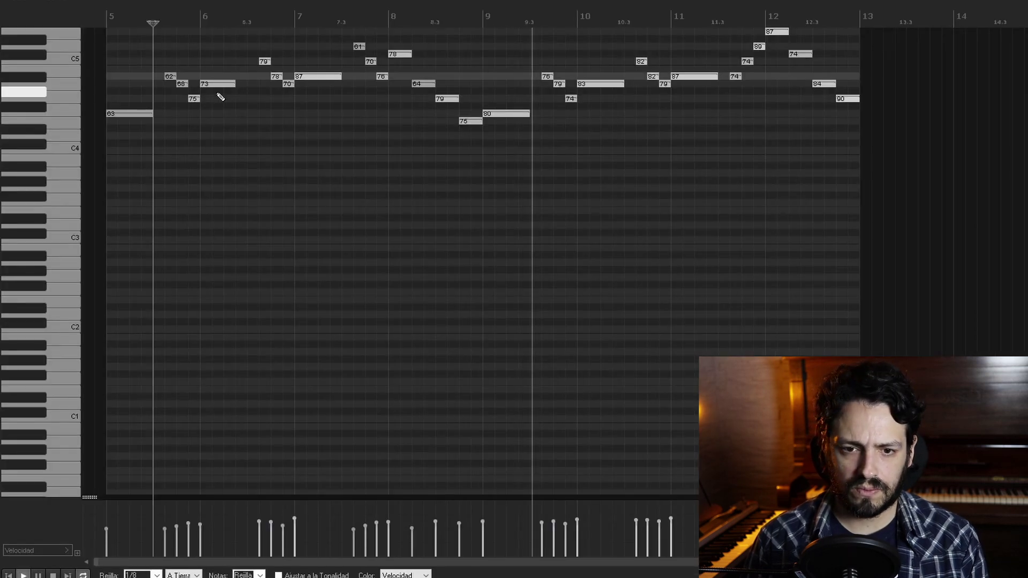
key("Escape")
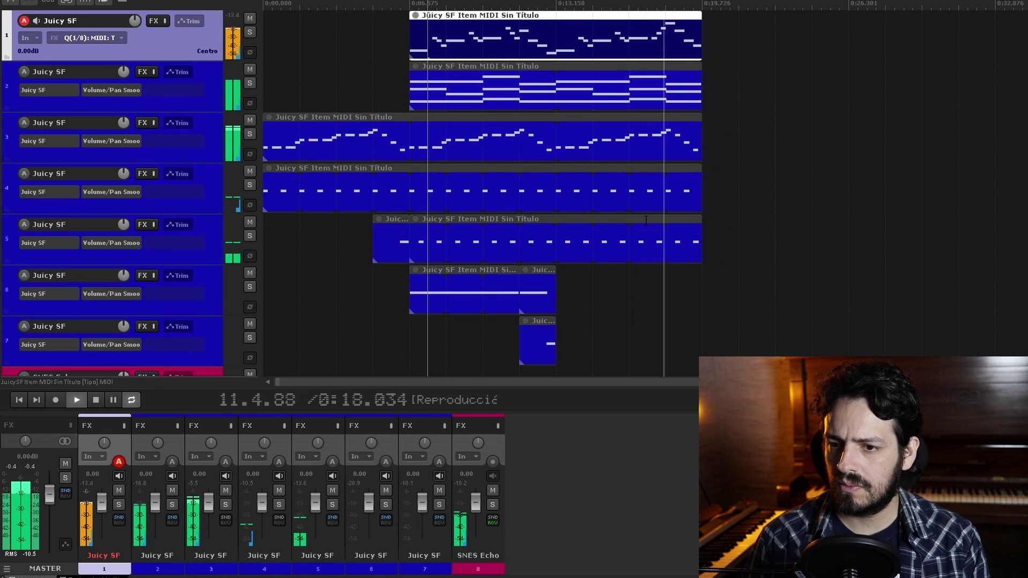
key("space")
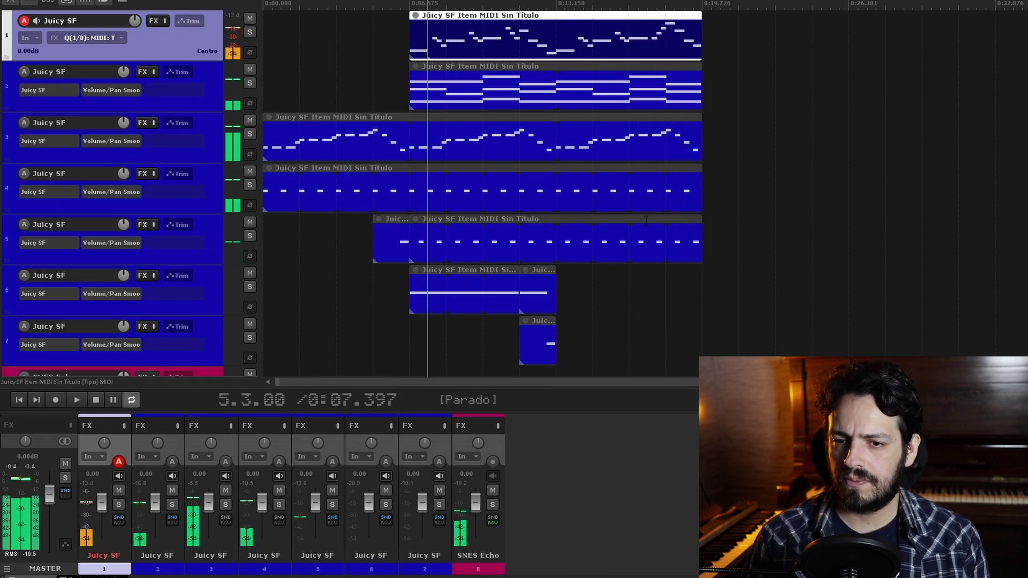
Step: Return to the project start, add the ToneBoosters TB_TimeMachine effect to the master track and load its 32 kHz preset
left_click(20, 400)
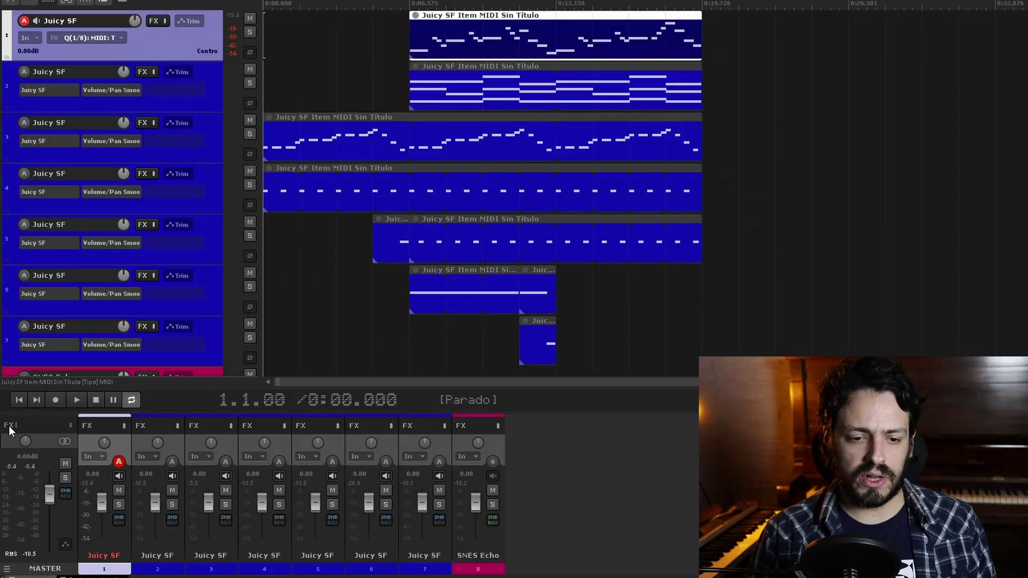
left_click(9, 426)
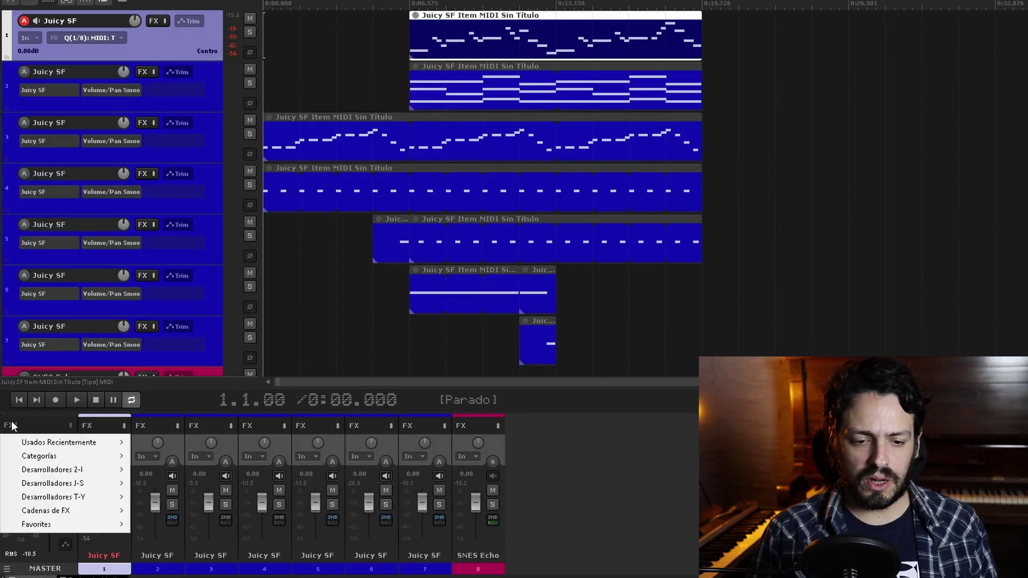
mouse_move(68, 497)
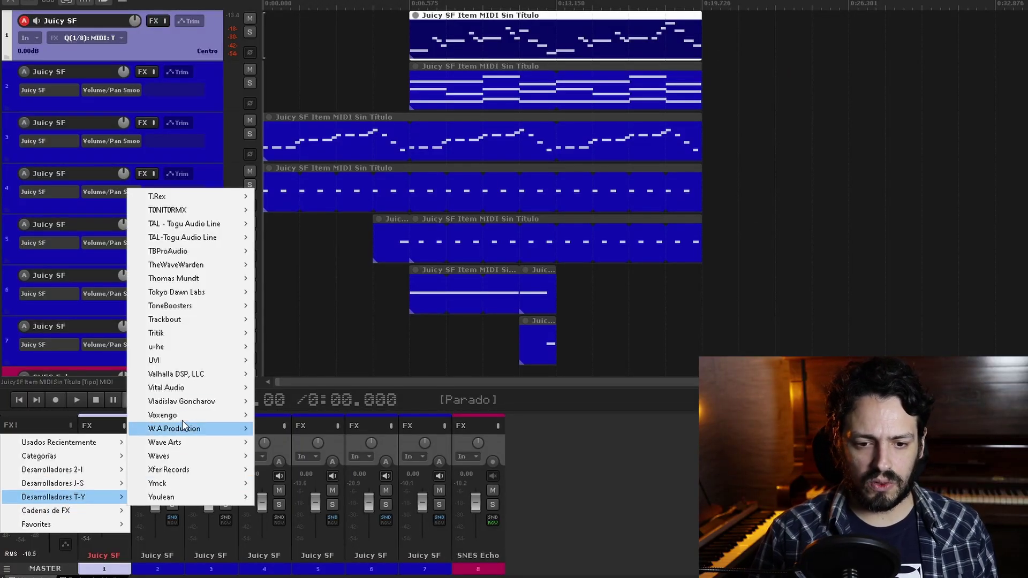
mouse_move(172, 307)
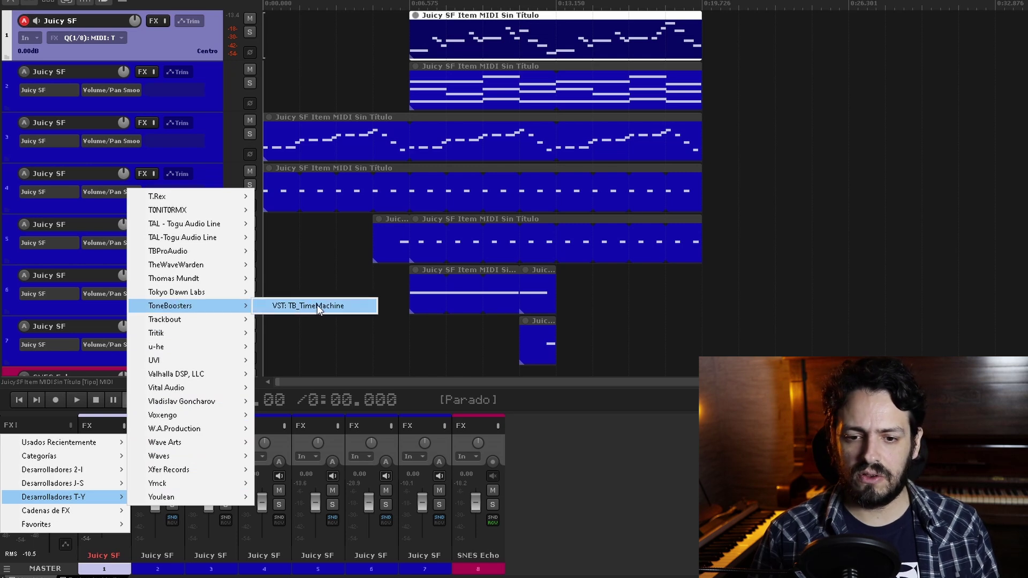
left_click(334, 306)
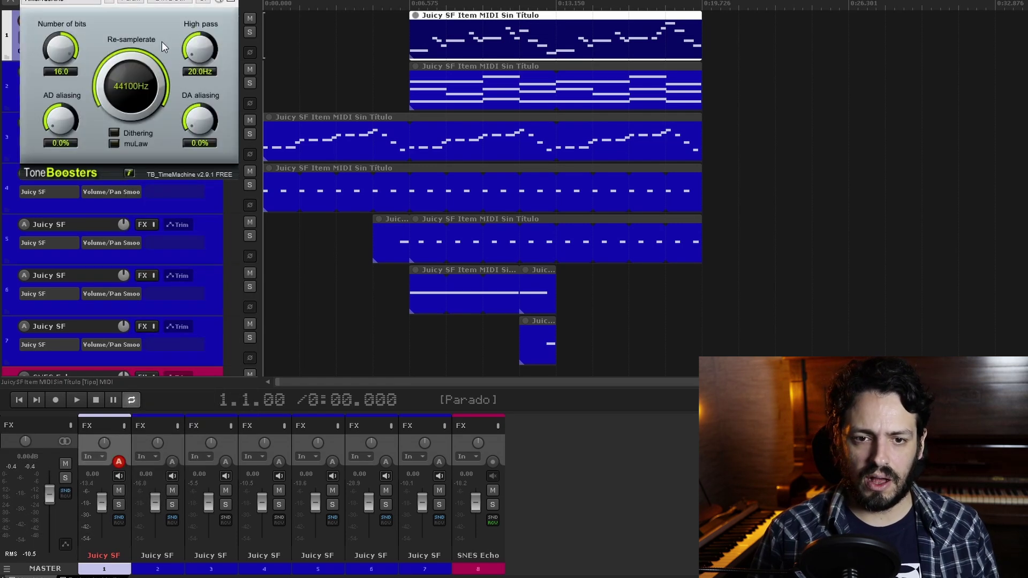
left_click_drag(144, 0, 376, 219)
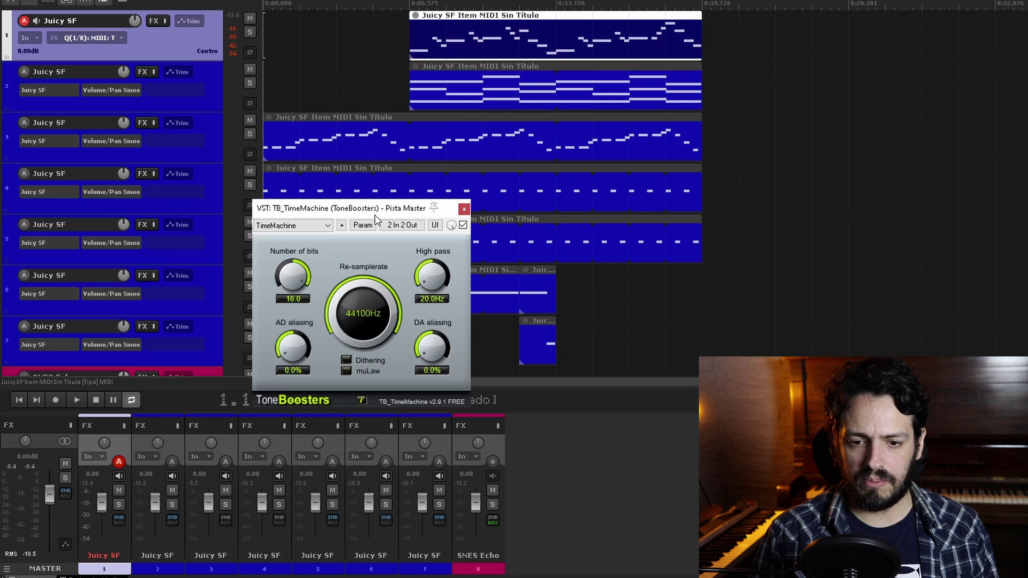
left_click(313, 230)
left_click(288, 253)
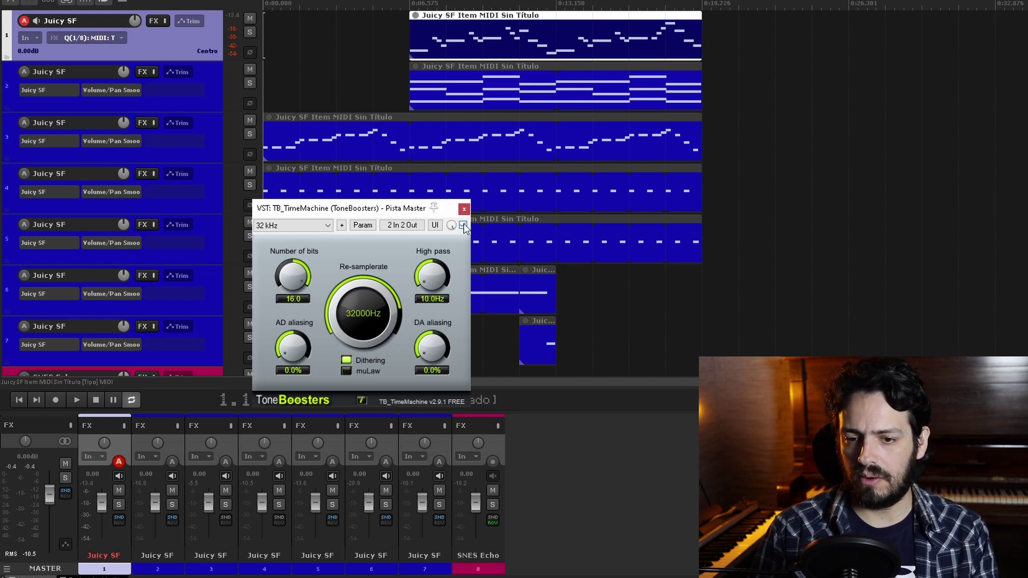
Step: Play the arrangement from the start, repeatedly bypassing and re-enabling TB_TimeMachine on the master to compare the sound with and without it
key("space")
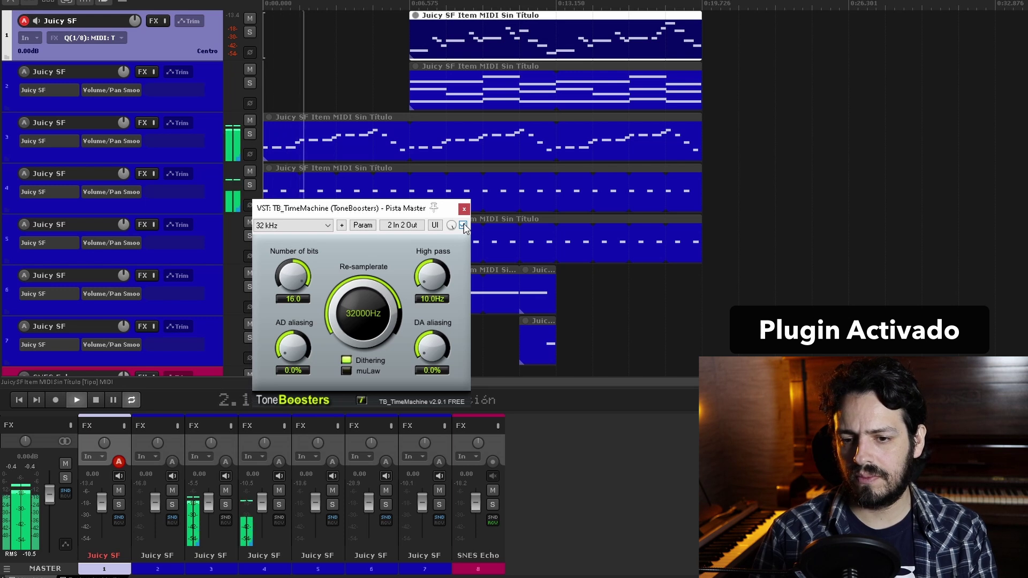
left_click(463, 225)
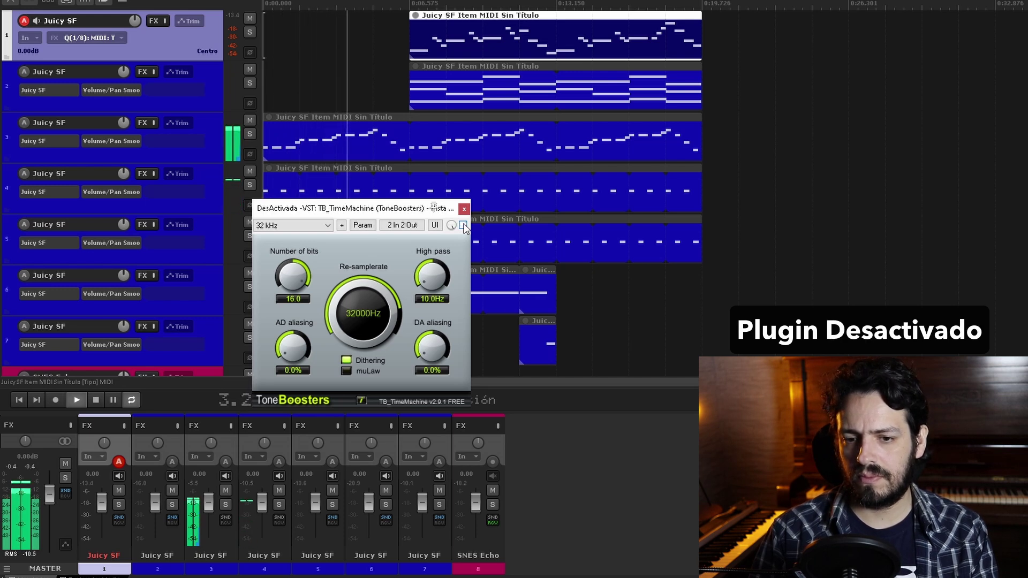
left_click(462, 225)
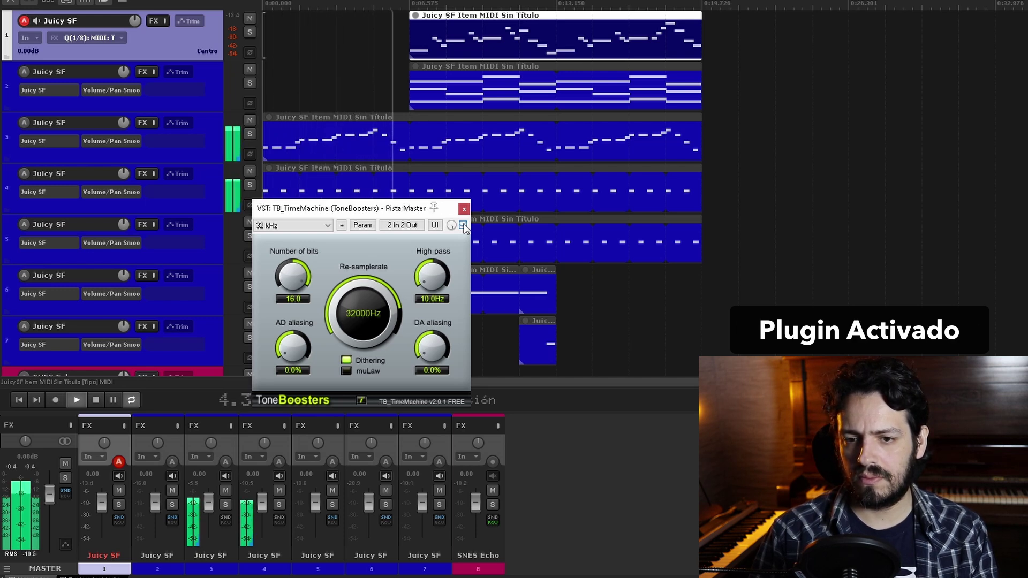
left_click(463, 226)
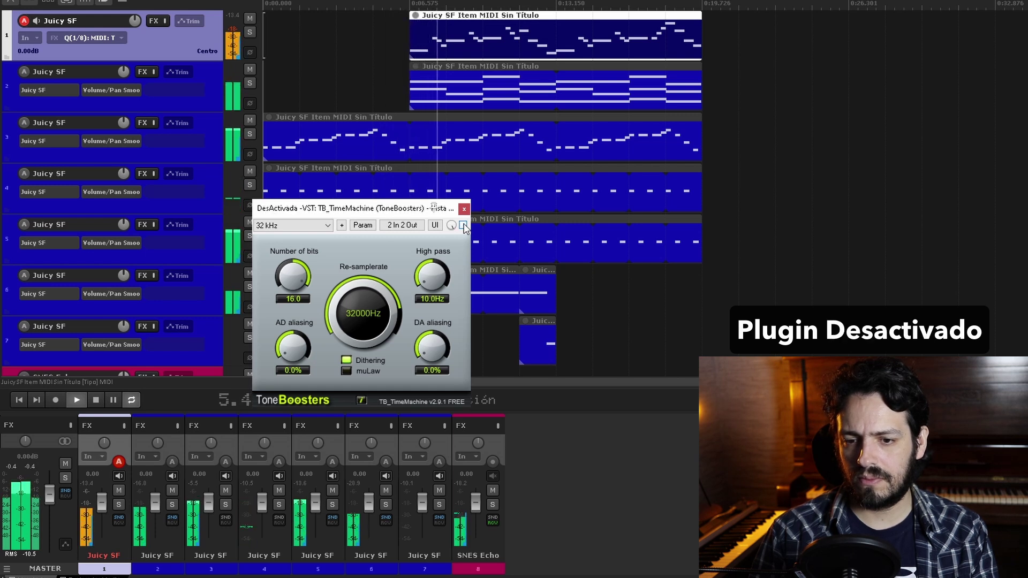
left_click(463, 225)
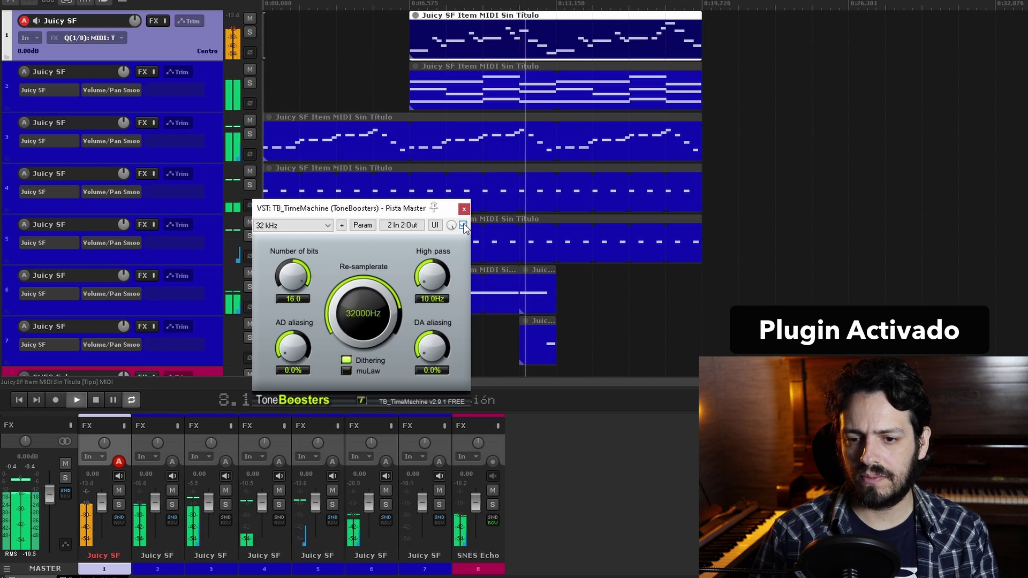
left_click(463, 226)
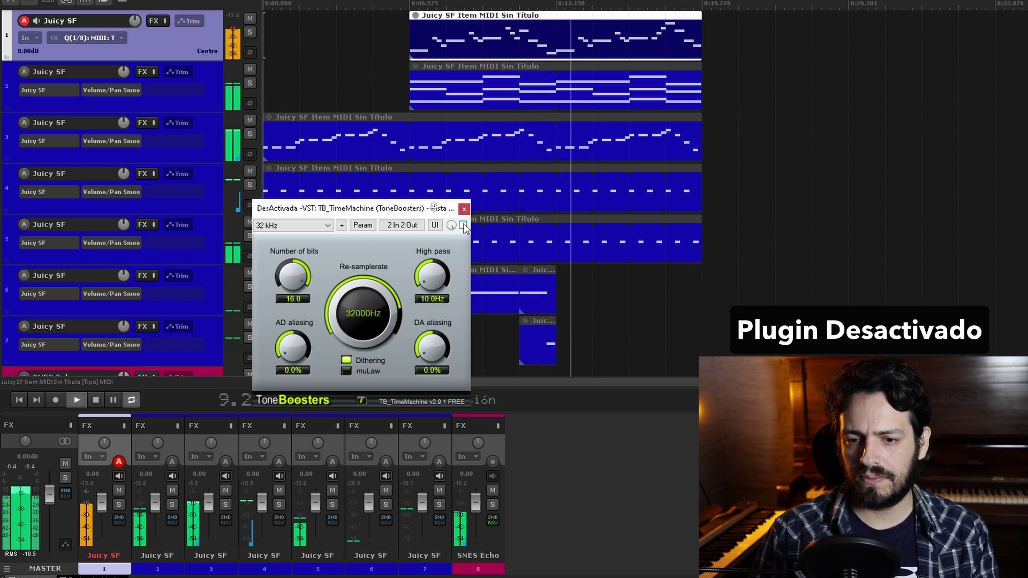
left_click(463, 225)
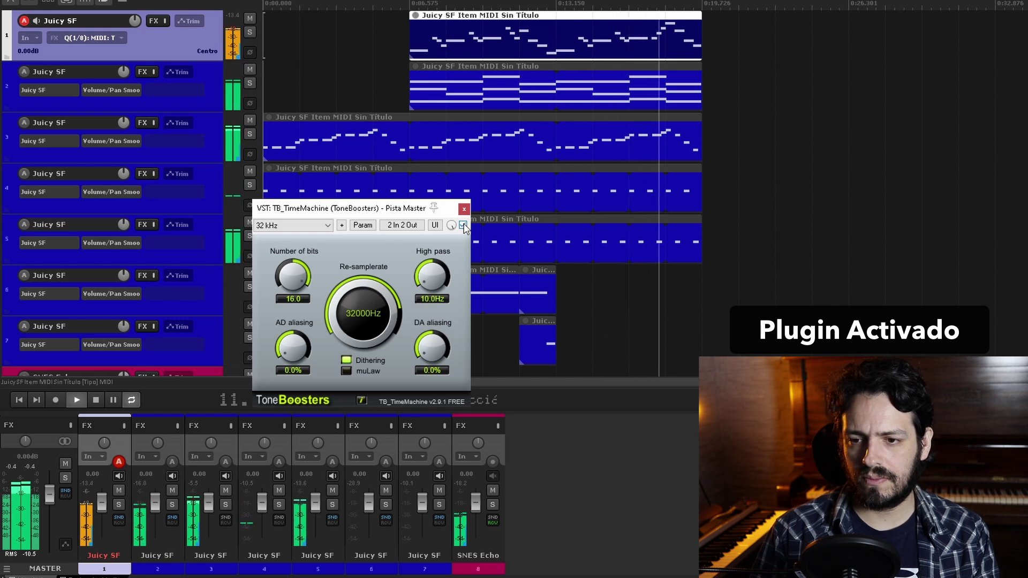
left_click(463, 226)
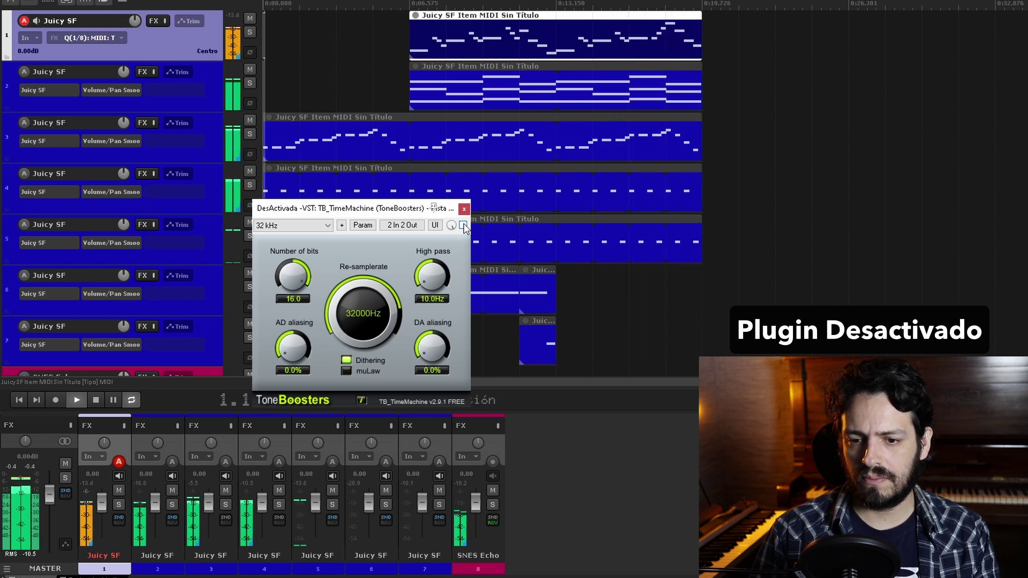